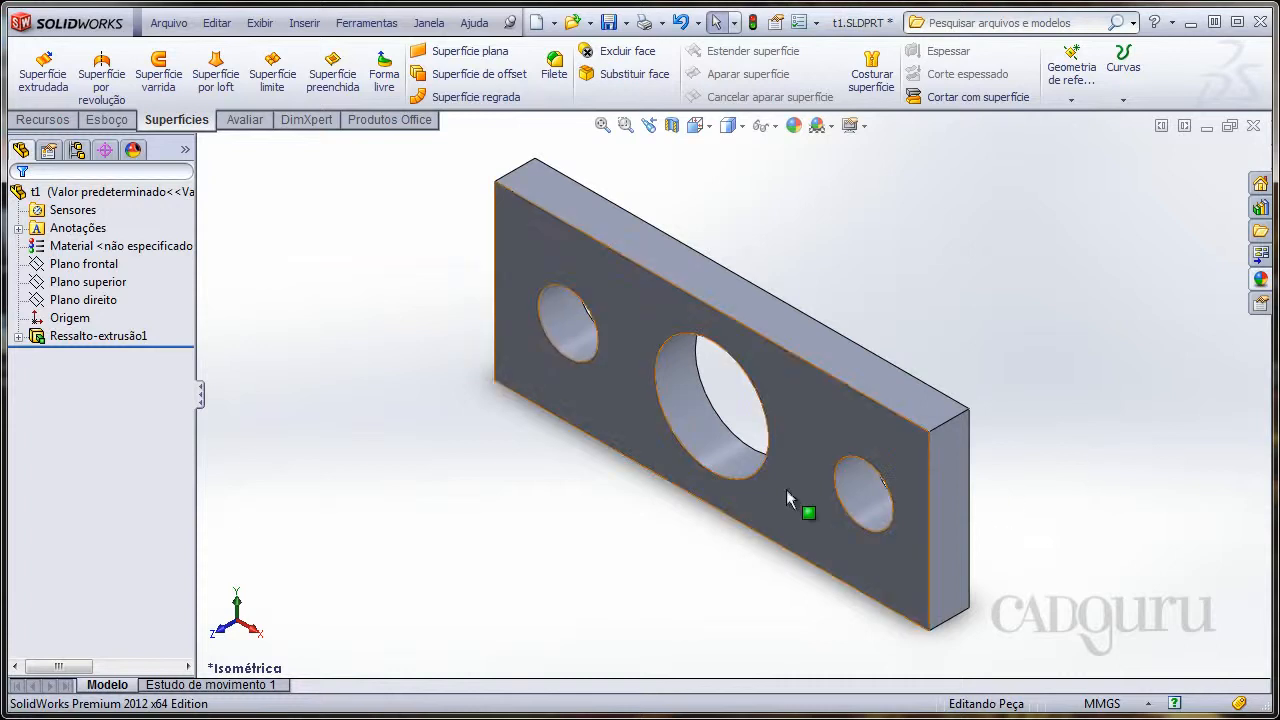
Remove the plate's large holed face with Excluir face, using the plain Excluir option.
middle_drag(795, 505, 870, 336)
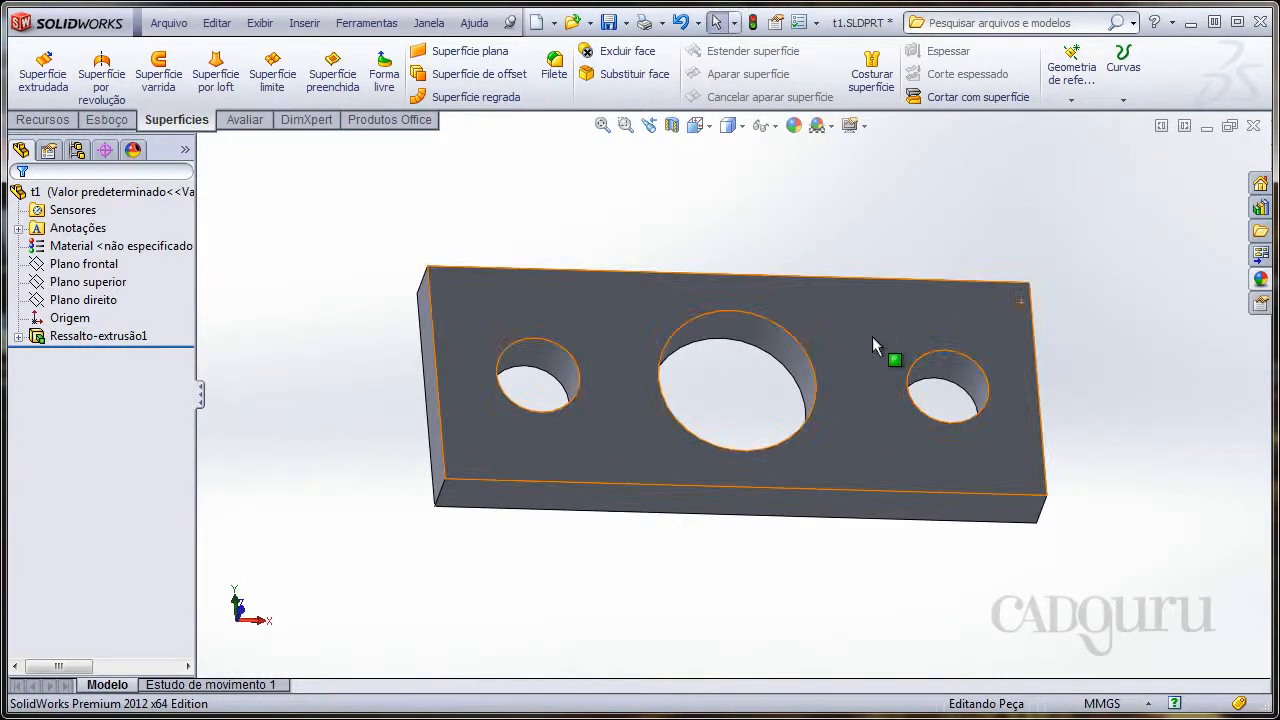
mouse_move(634, 300)
middle_down()
mouse_move(626, 289)
mouse_move(636, 294)
middle_up()
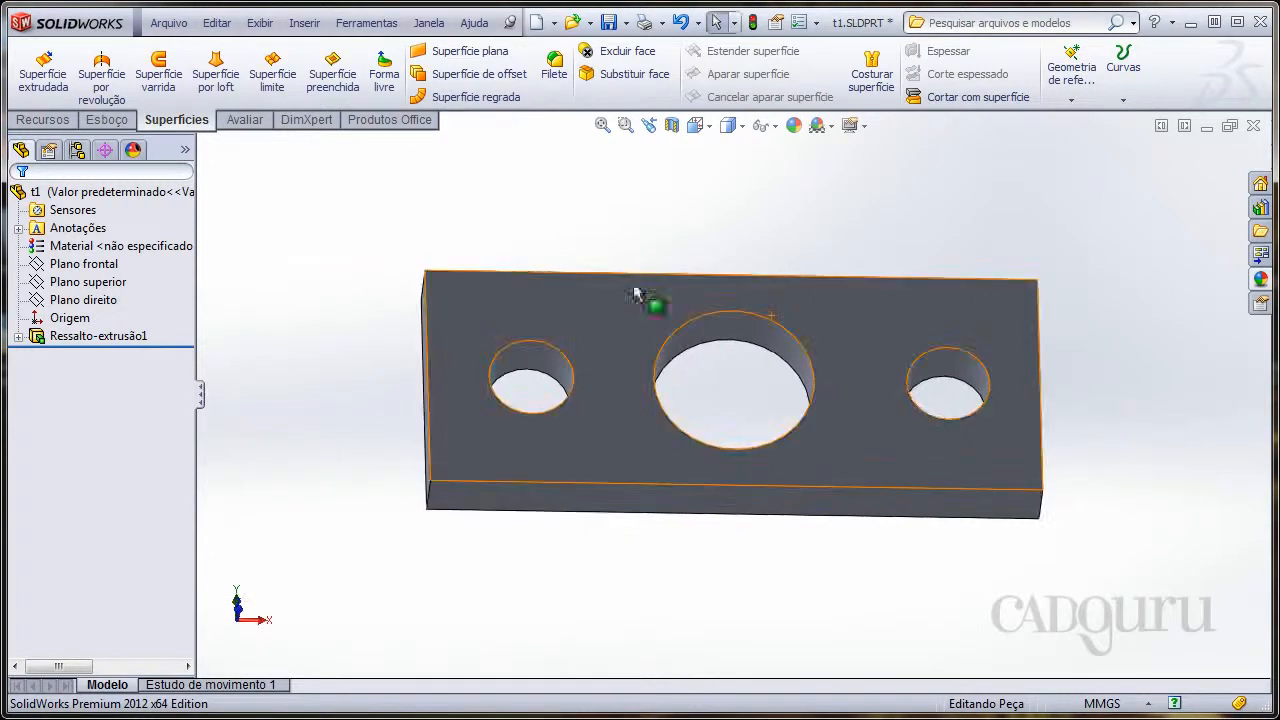
click(620, 54)
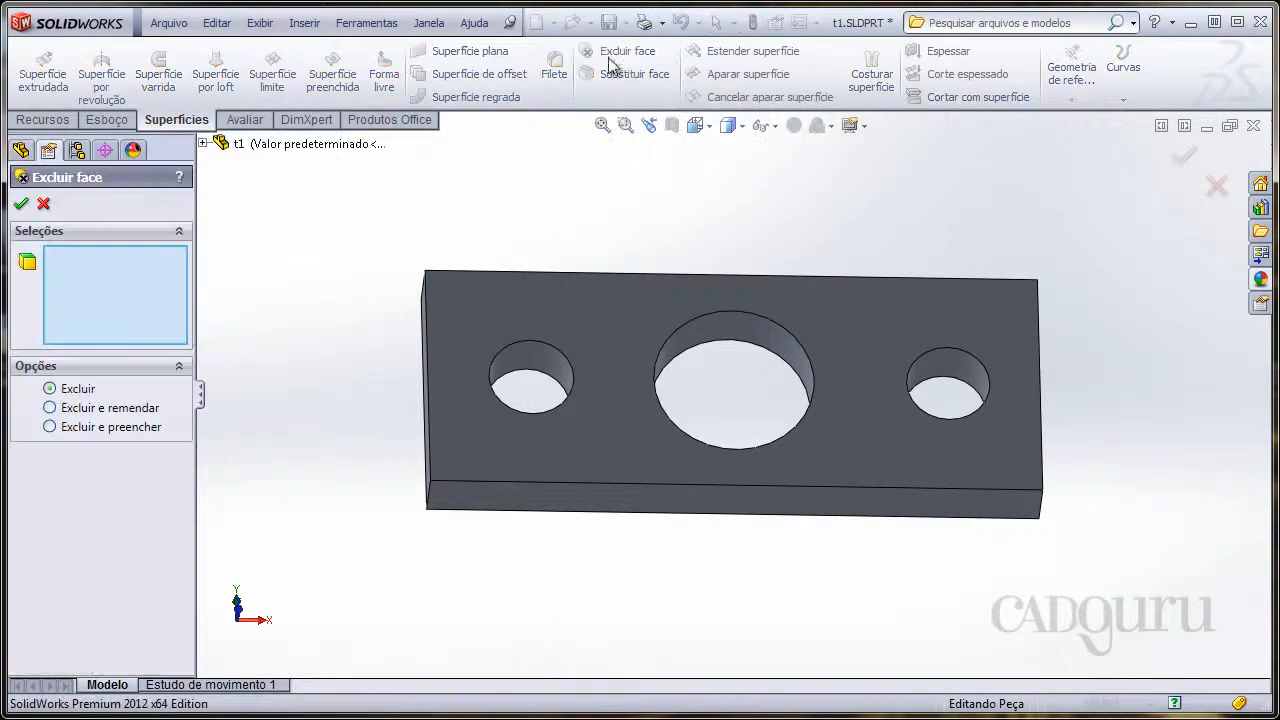
middle_drag(363, 228, 585, 283)
click(592, 288)
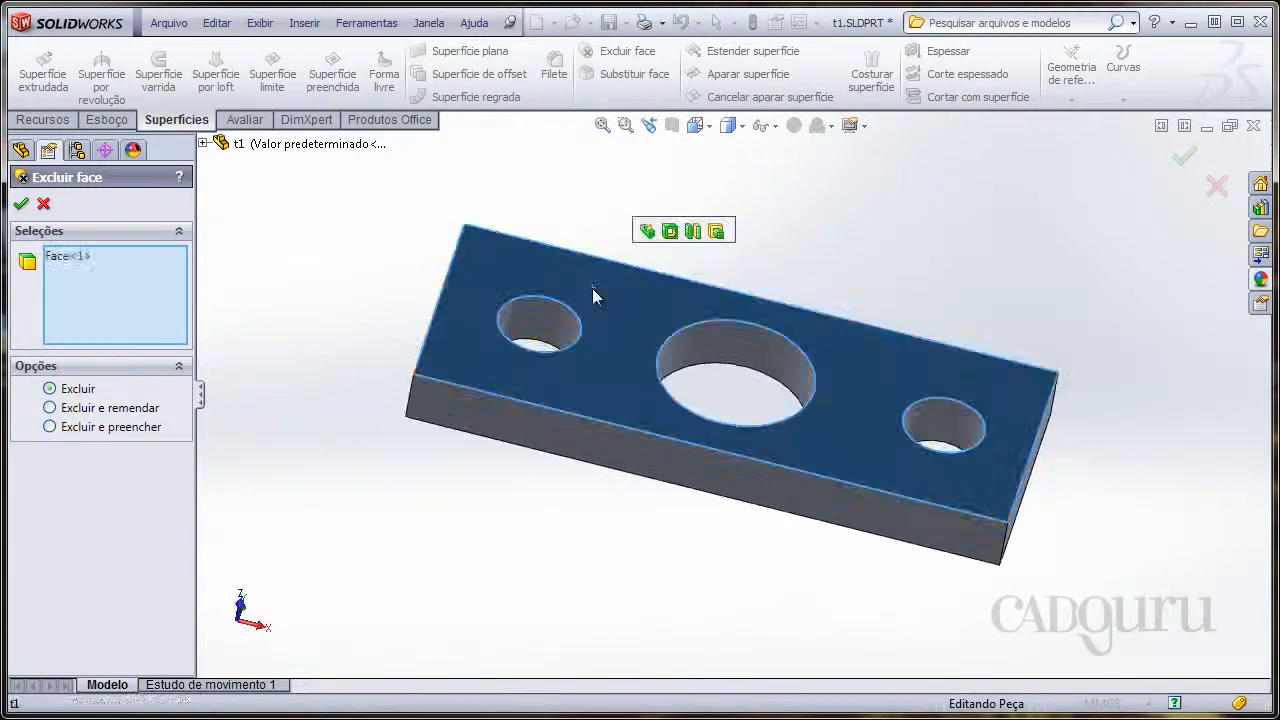
middle_drag(377, 229, 360, 297)
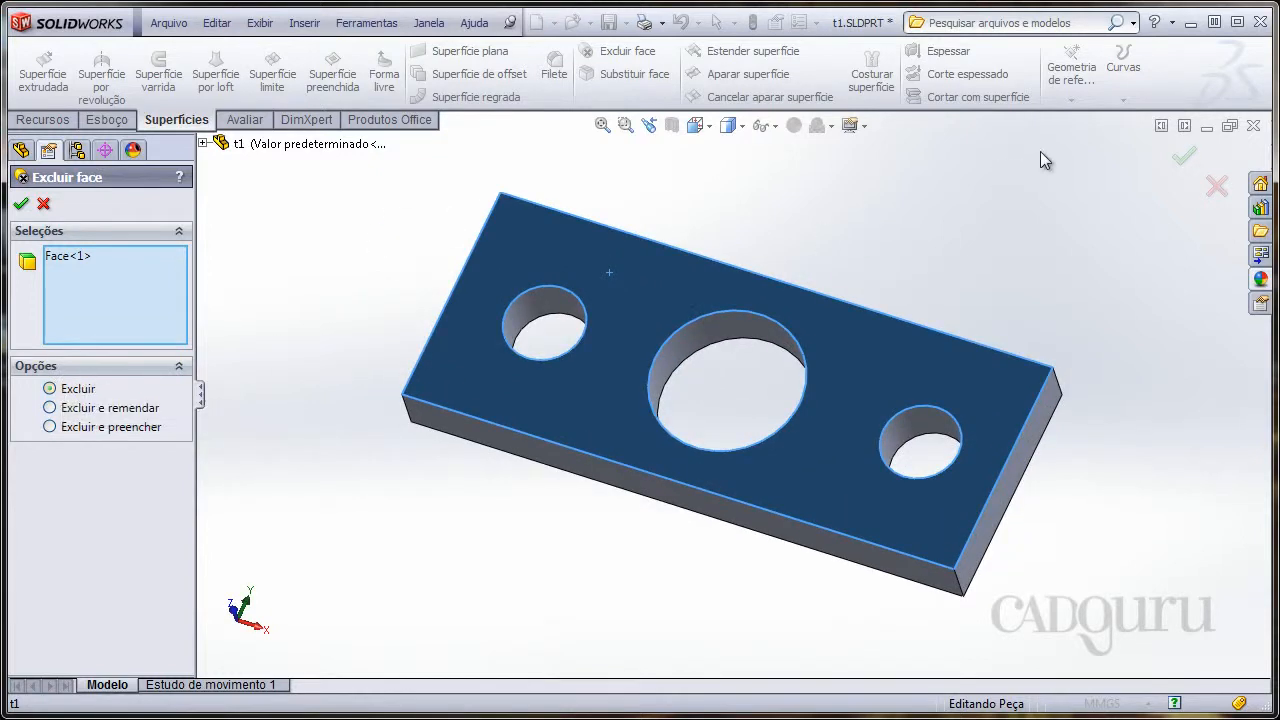
click(1168, 157)
middle_drag(516, 316, 610, 351)
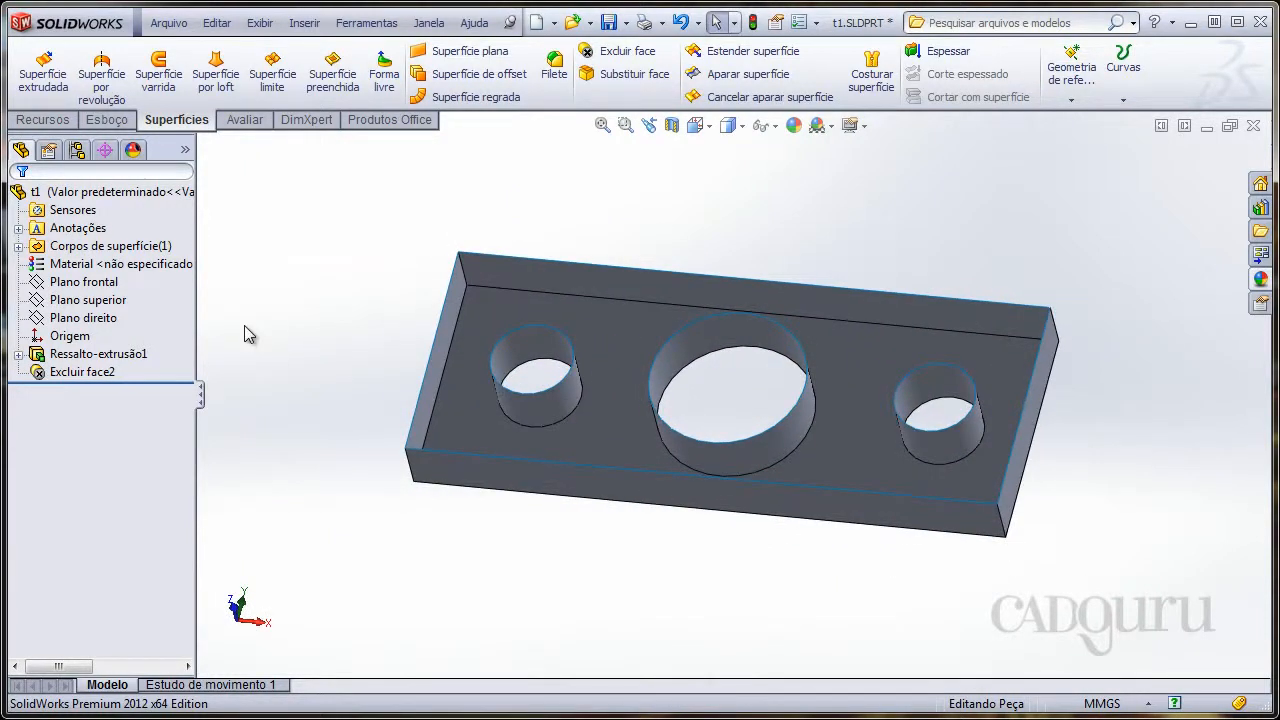
Inspect the surface body listed in the Corpos de superfície folder.
click(121, 247)
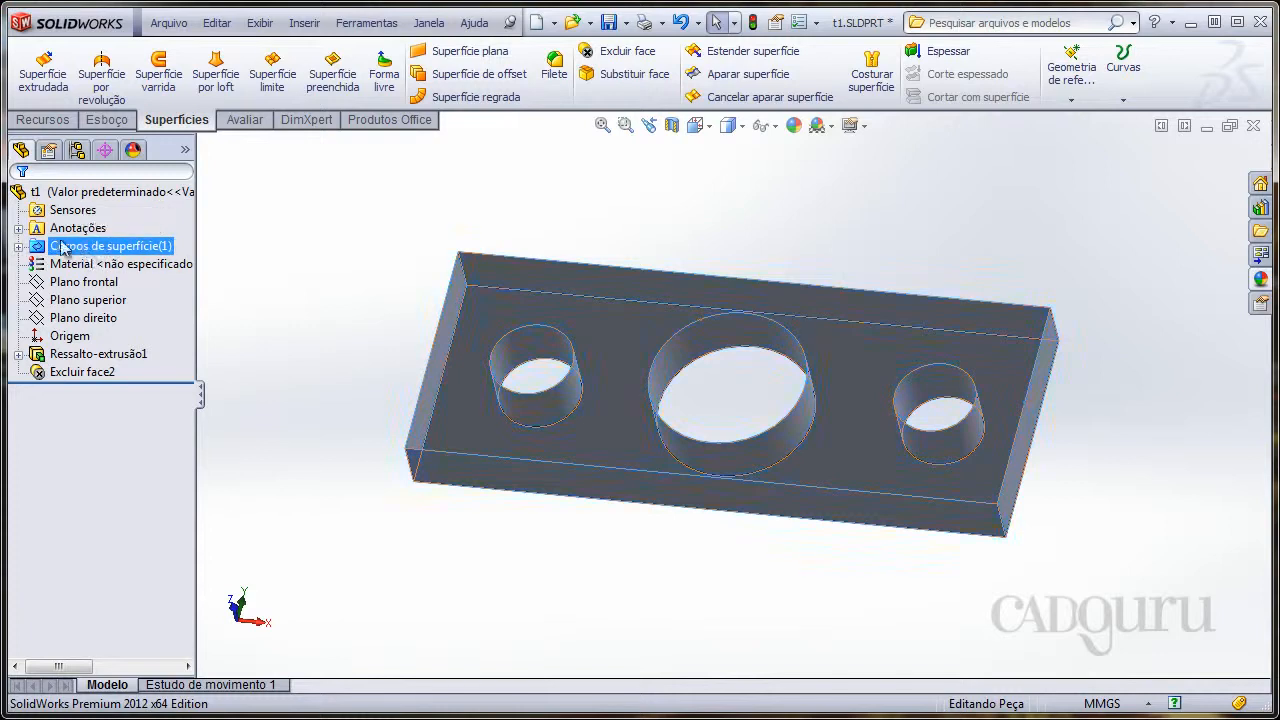
click(18, 246)
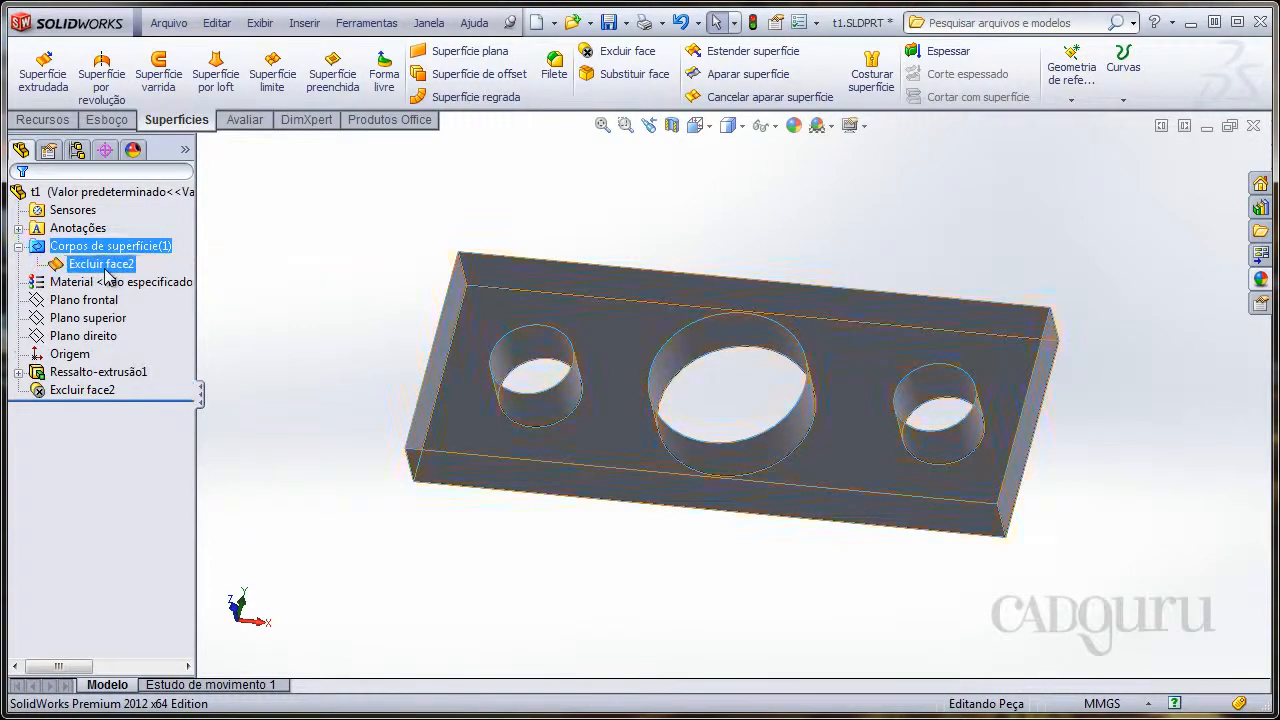
click(102, 264)
click(18, 246)
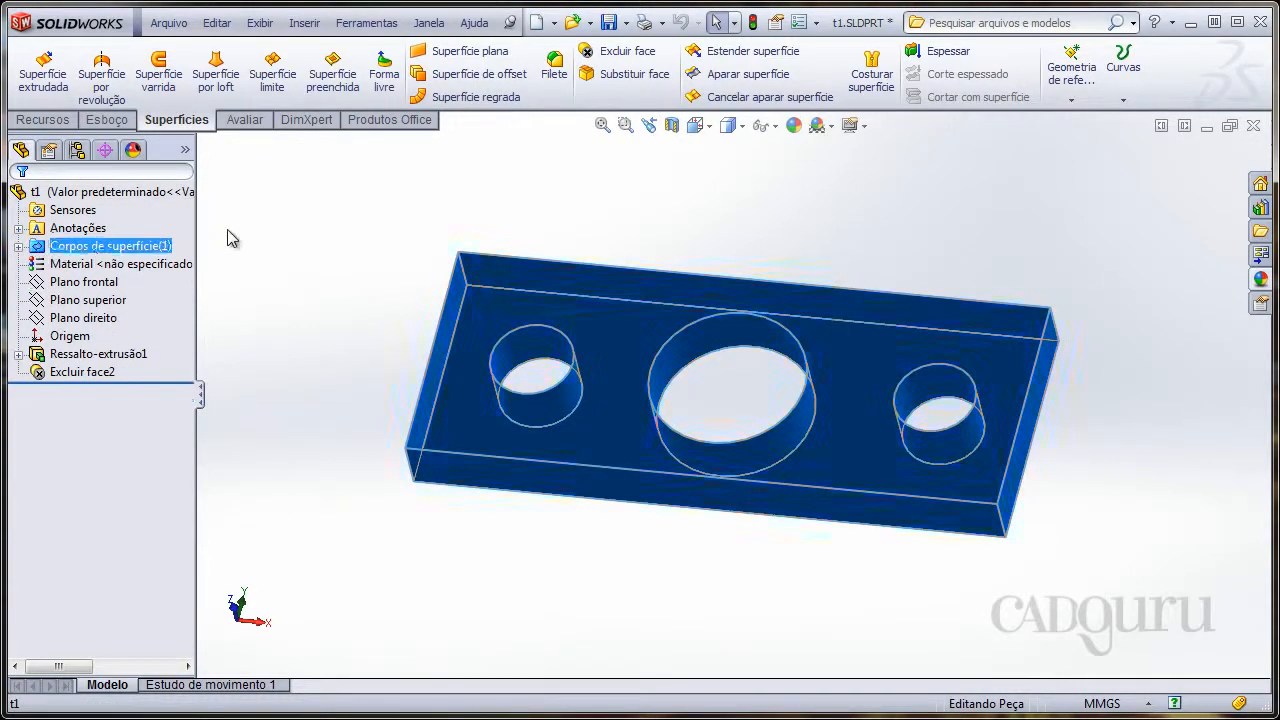
click(284, 232)
middle_drag(284, 232, 283, 257)
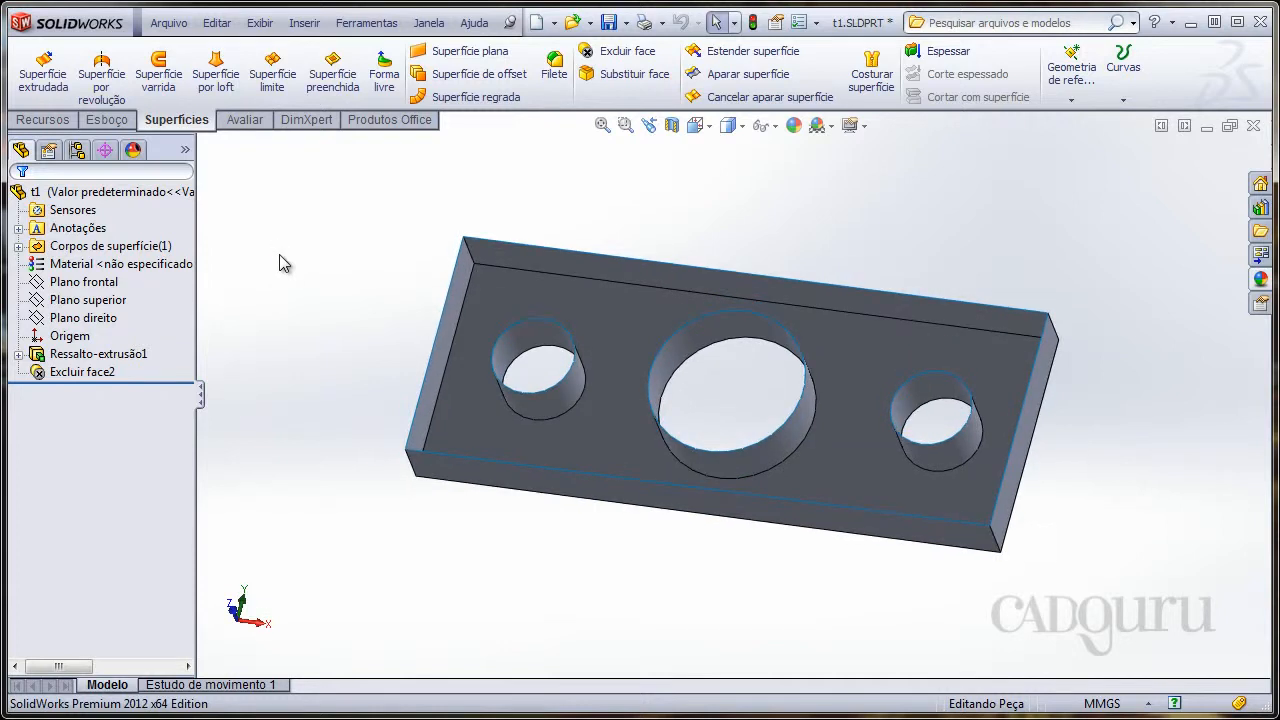
Delete the Excluir face2 feature from the plate.
click(86, 374)
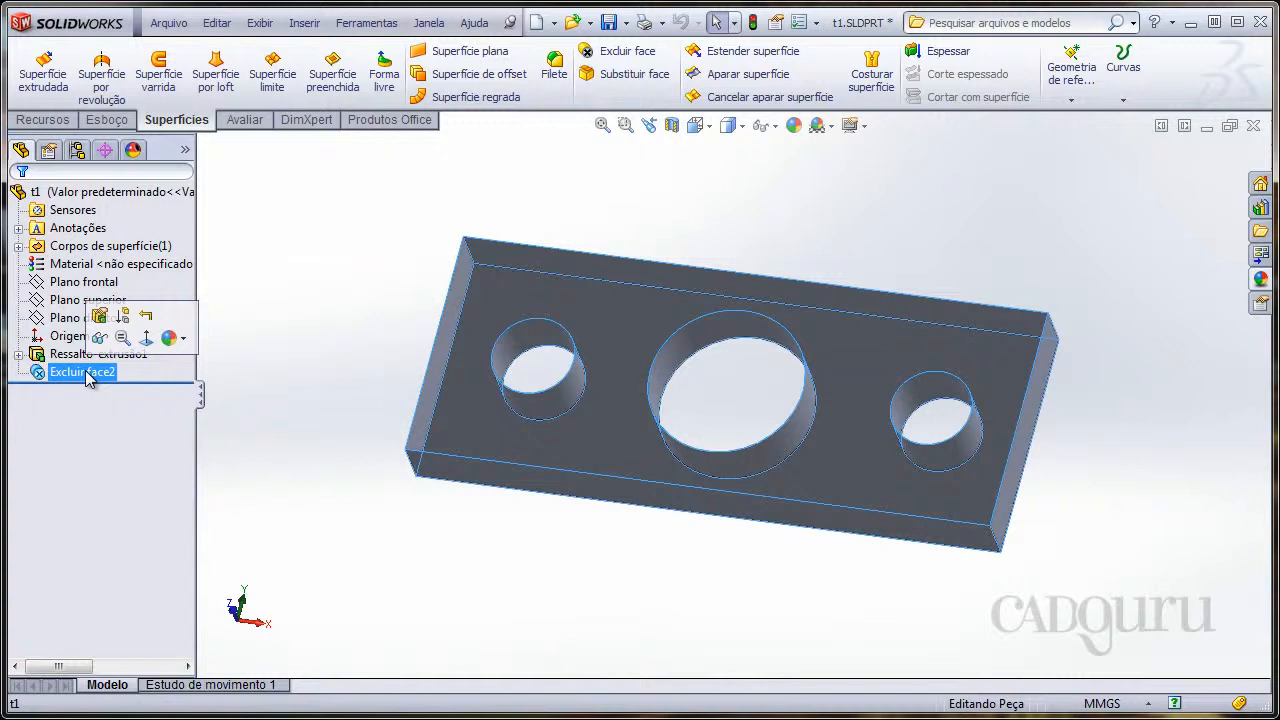
key(Delete)
key(Return)
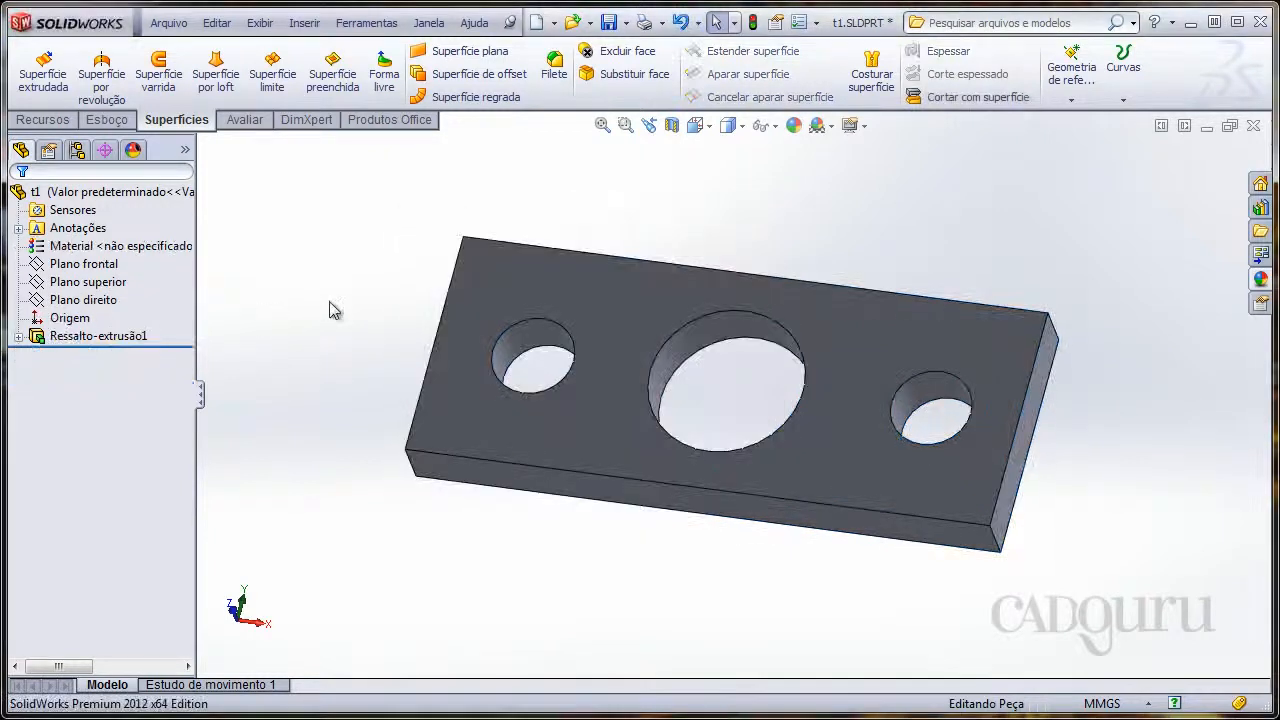
Remove the cylindrical faces of all three plate holes with Excluir face, using the Excluir e remendar option.
key(z)
middle_drag(343, 304, 340, 315)
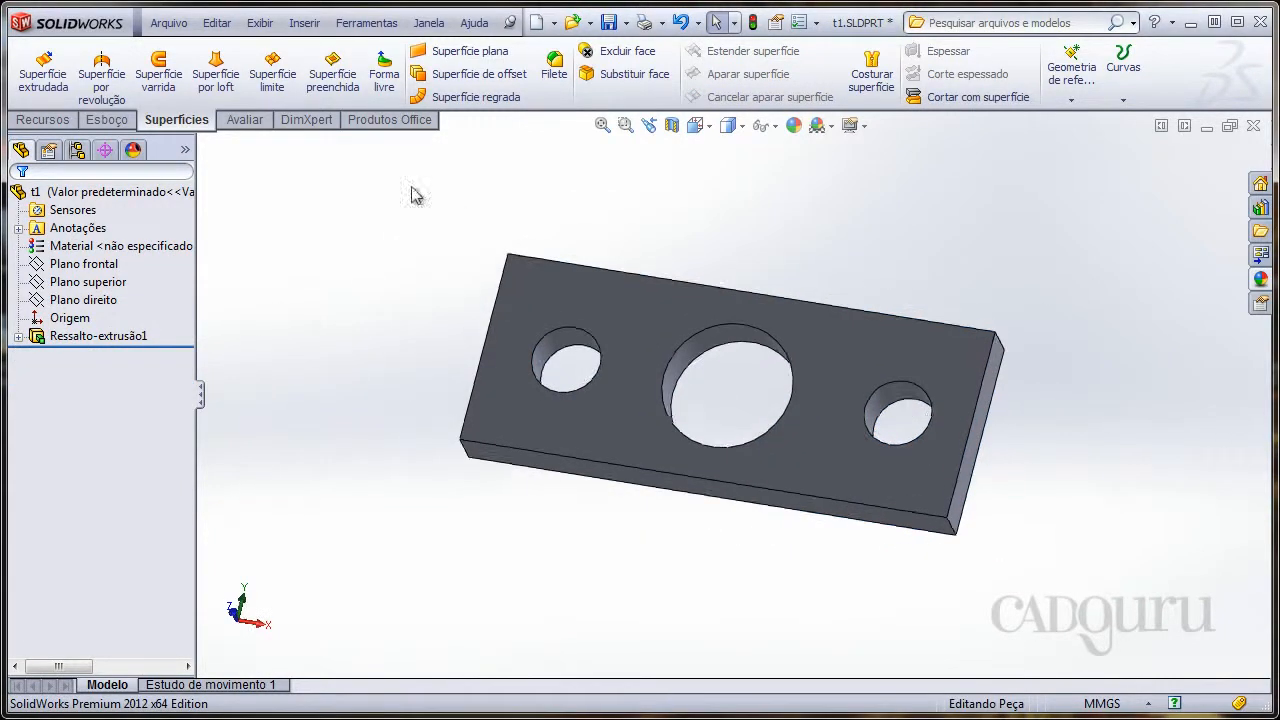
click(624, 55)
middle_drag(381, 260, 338, 262)
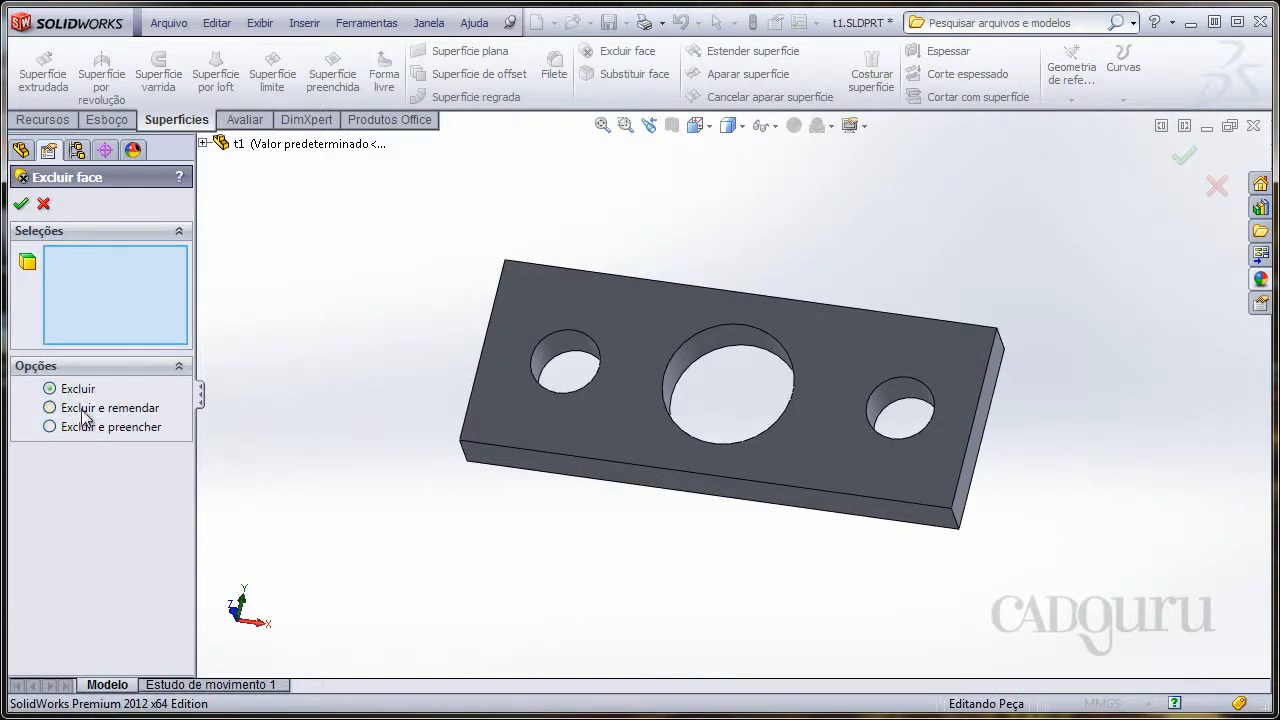
click(113, 410)
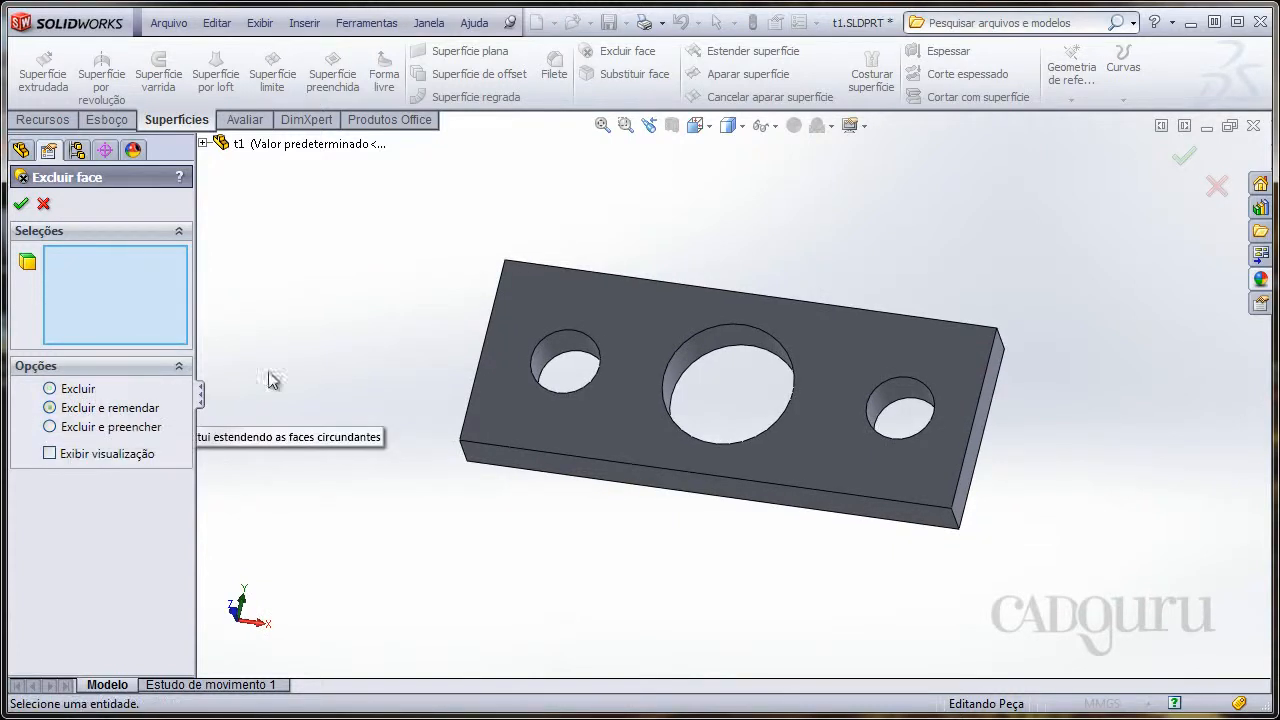
middle_drag(275, 378, 717, 348)
scroll(717, 345, down, 3)
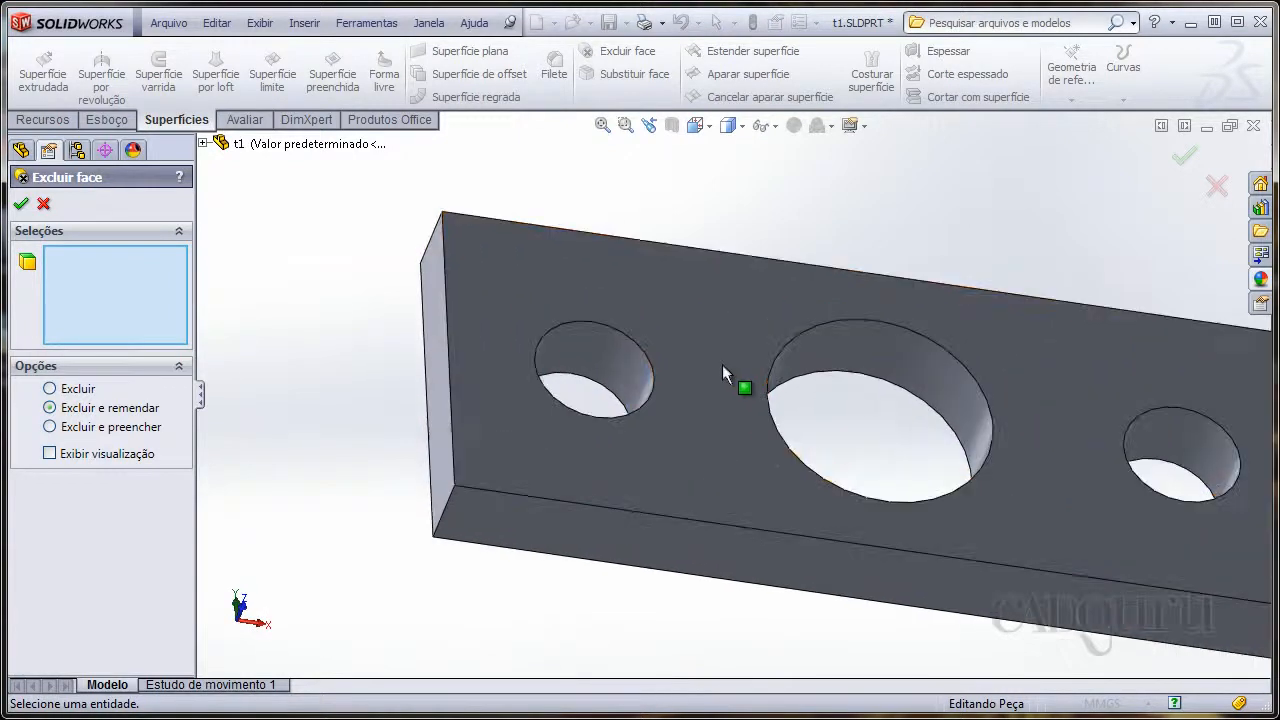
click(624, 369)
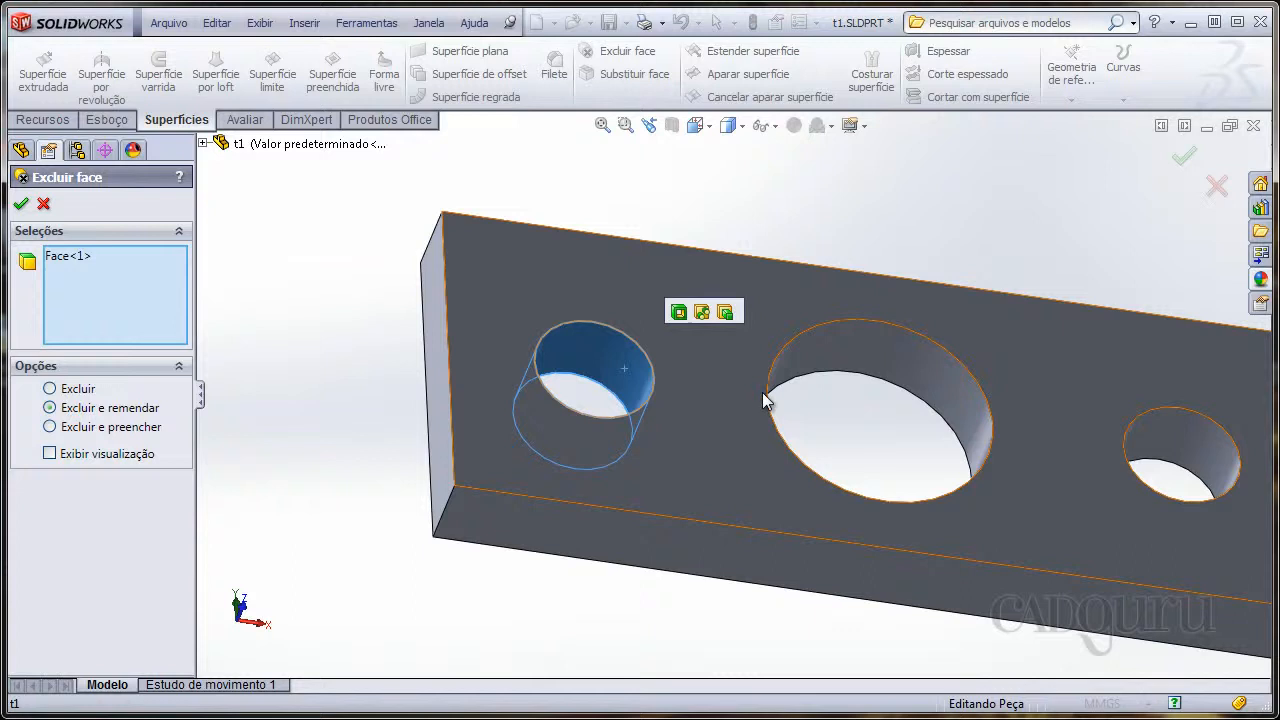
click(851, 358)
click(1190, 436)
middle_drag(1137, 423, 1026, 419)
scroll(1026, 419, up, 1)
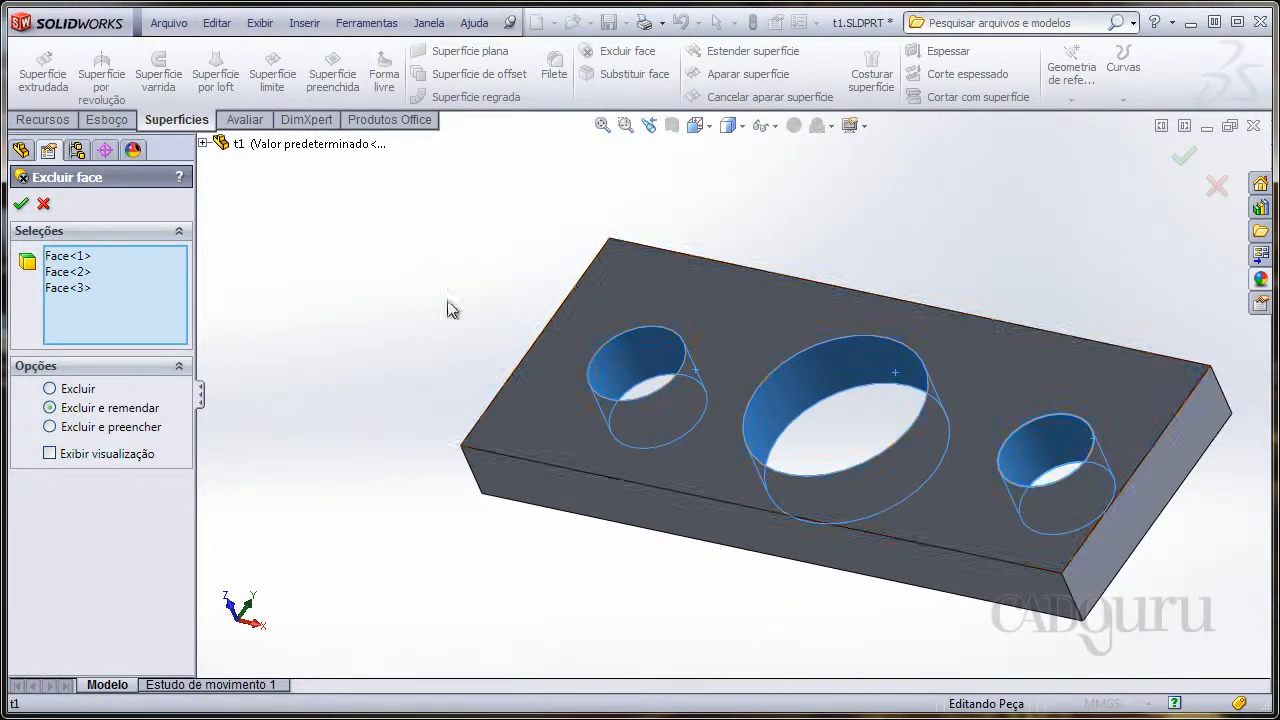
click(1183, 156)
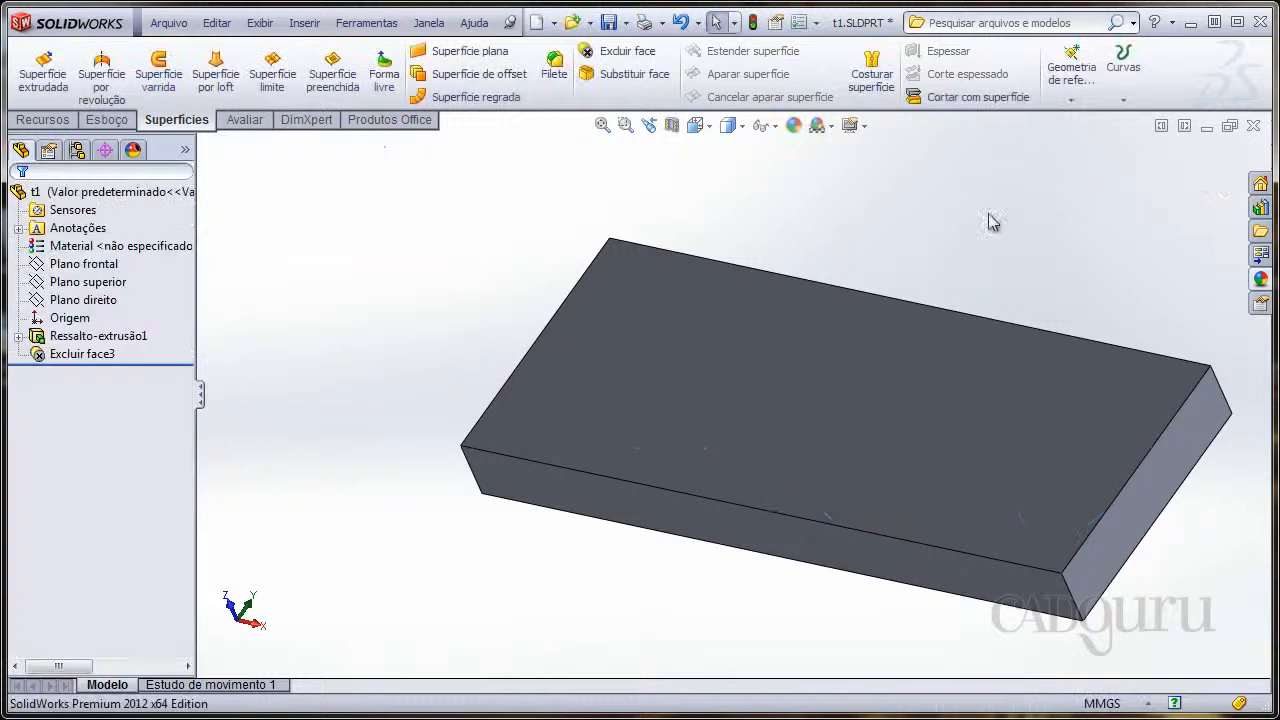
middle_drag(567, 334, 648, 430)
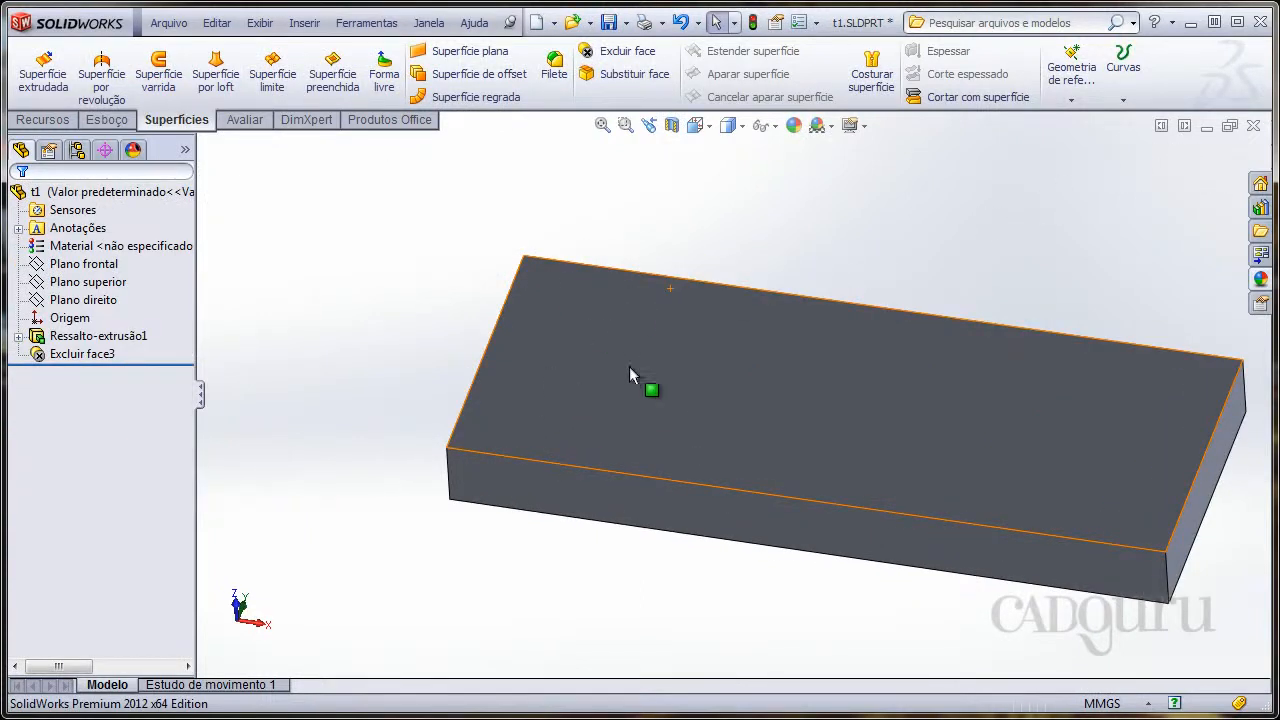
middle_drag(1000, 380, 1000, 414)
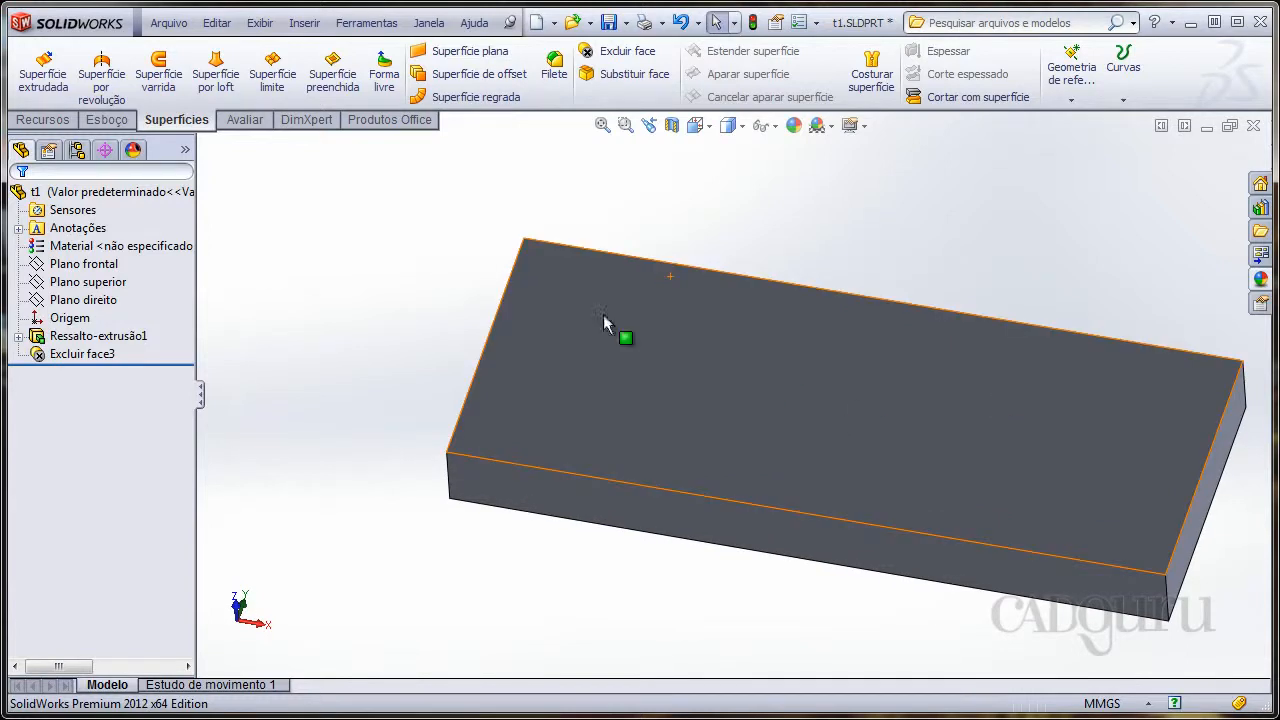
middle_drag(718, 425, 770, 455)
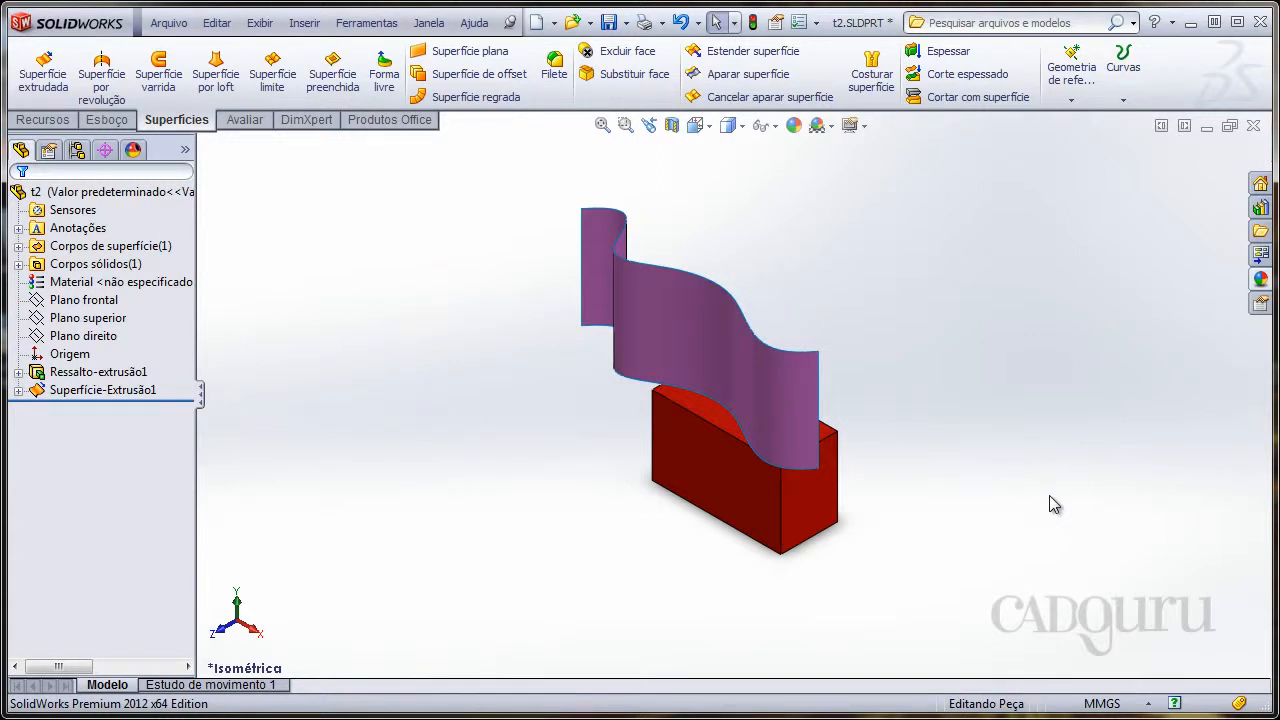
Examine the wavy purple surface and the flat upper face of the red block in part t2.
mouse_move(650, 537)
middle_down()
mouse_move(828, 318)
mouse_move(666, 551)
mouse_move(758, 312)
middle_up()
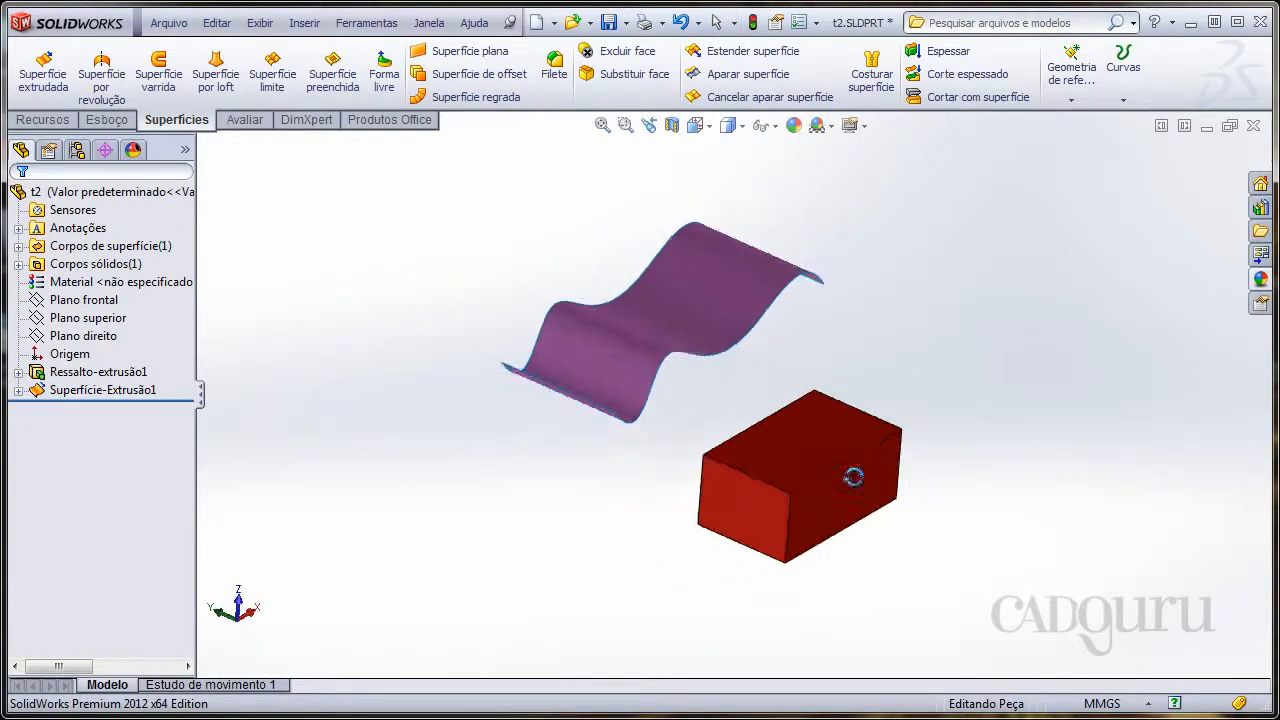
scroll(800, 445, down, 5)
scroll(752, 462, up, 3)
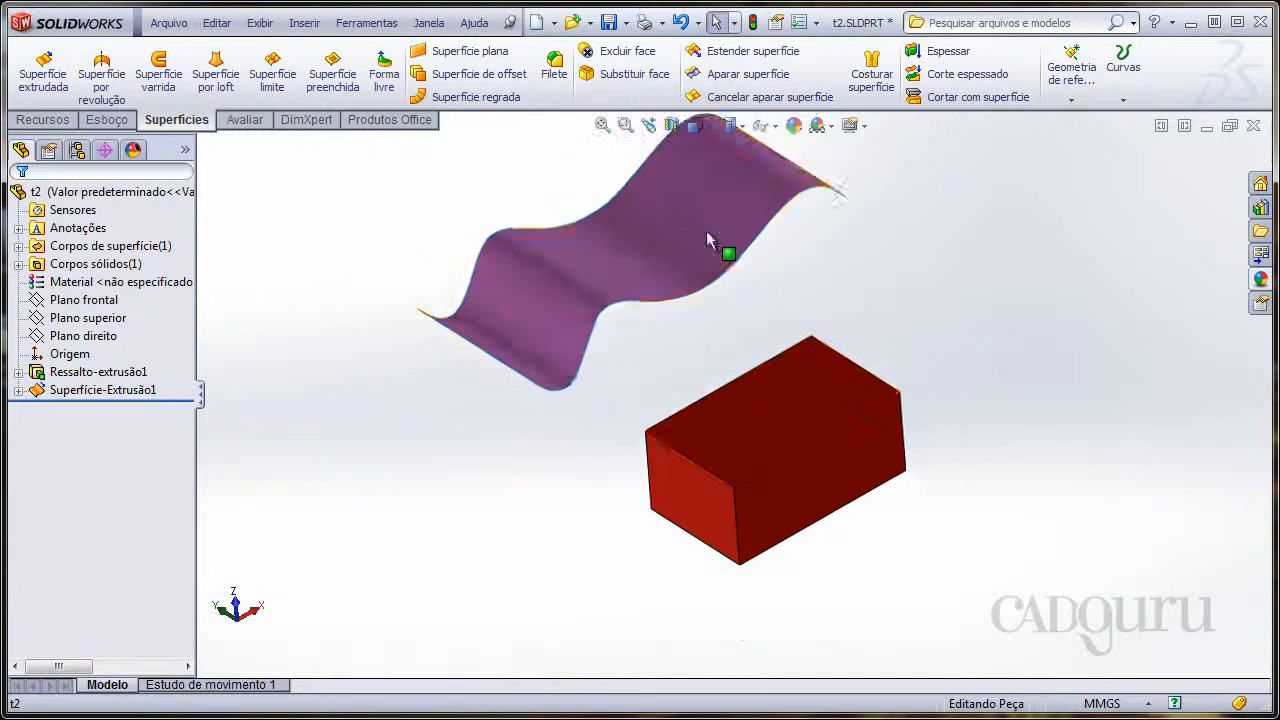
scroll(700, 258, down, 3)
scroll(720, 396, up, 2)
scroll(810, 400, down, 4)
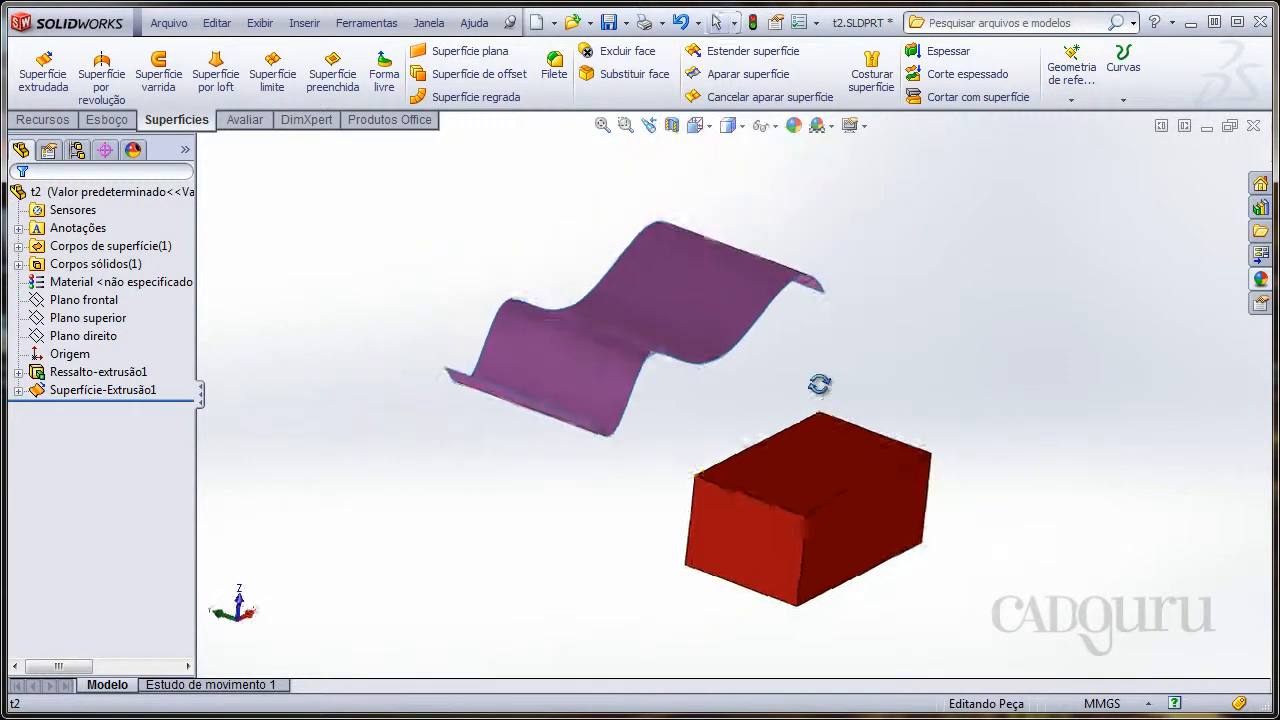
click(828, 403)
mouse_move(770, 435)
middle_down()
mouse_move(726, 449)
mouse_move(766, 449)
middle_up()
scroll(650, 425, up, 2)
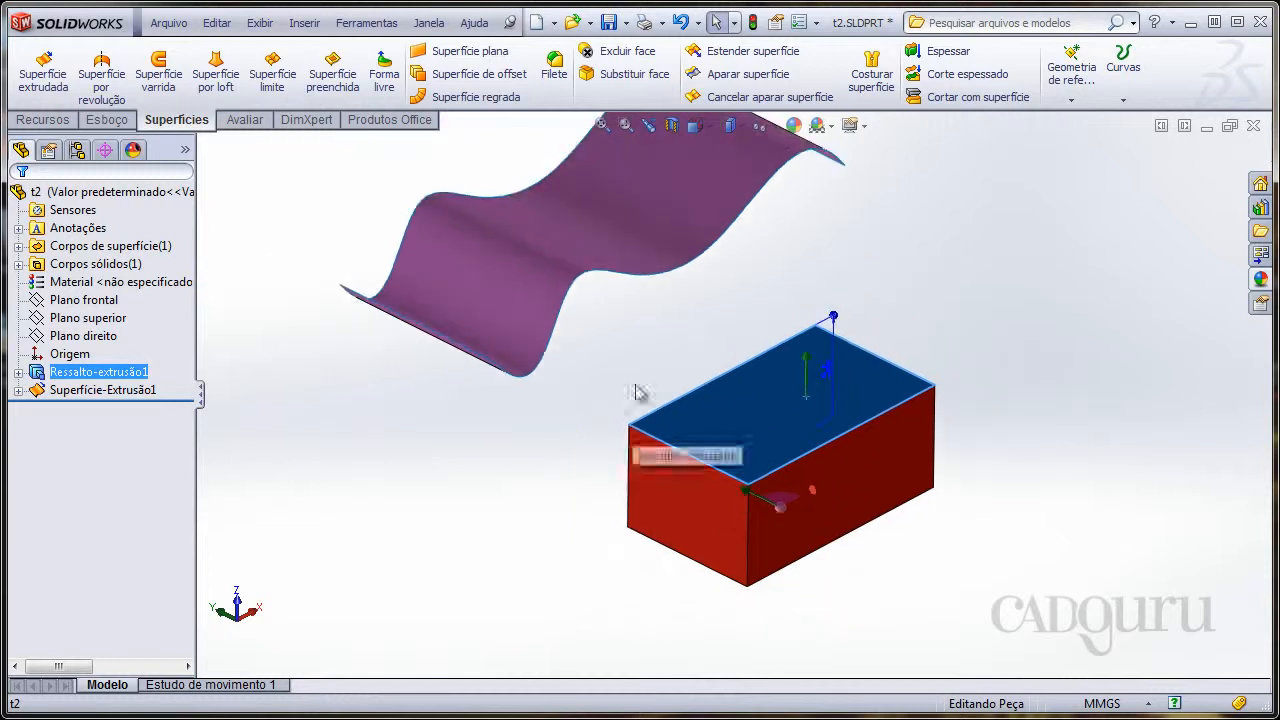
click(640, 391)
middle_drag(670, 208, 567, 236)
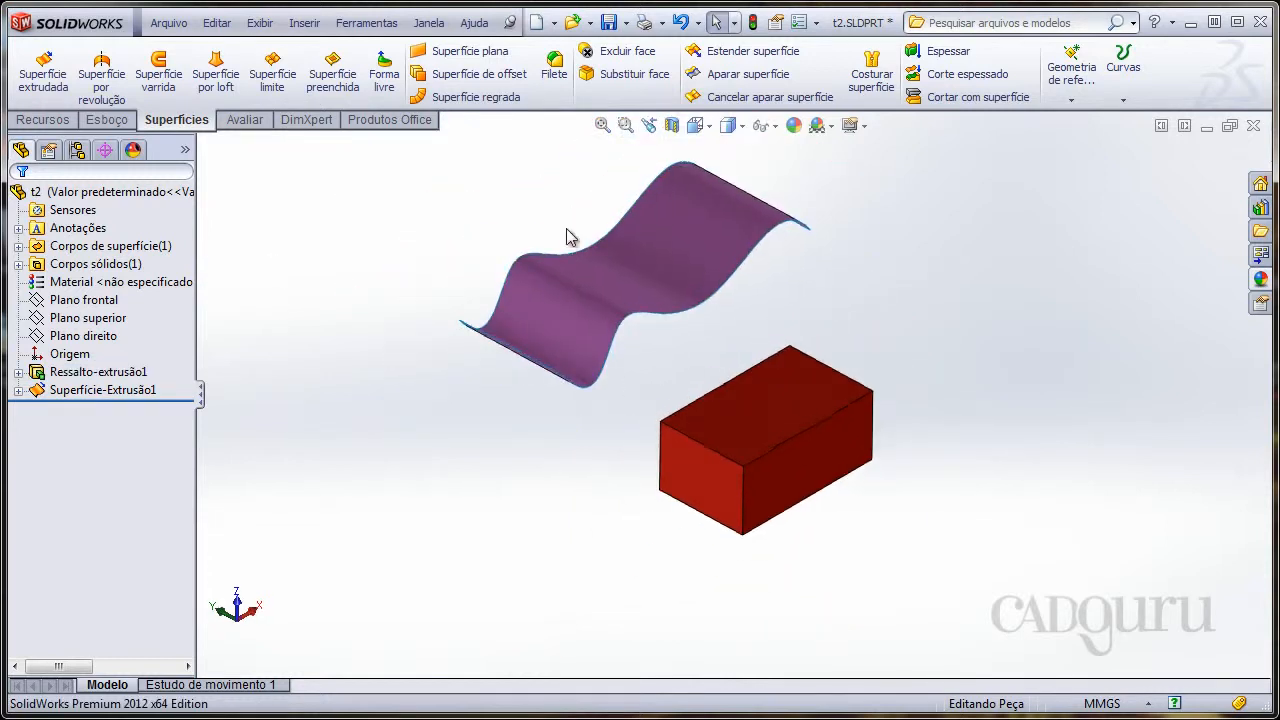
Replace the red block's flat upper face with the wavy surface Superfície-Extrusão1 using Substituir face.
click(623, 77)
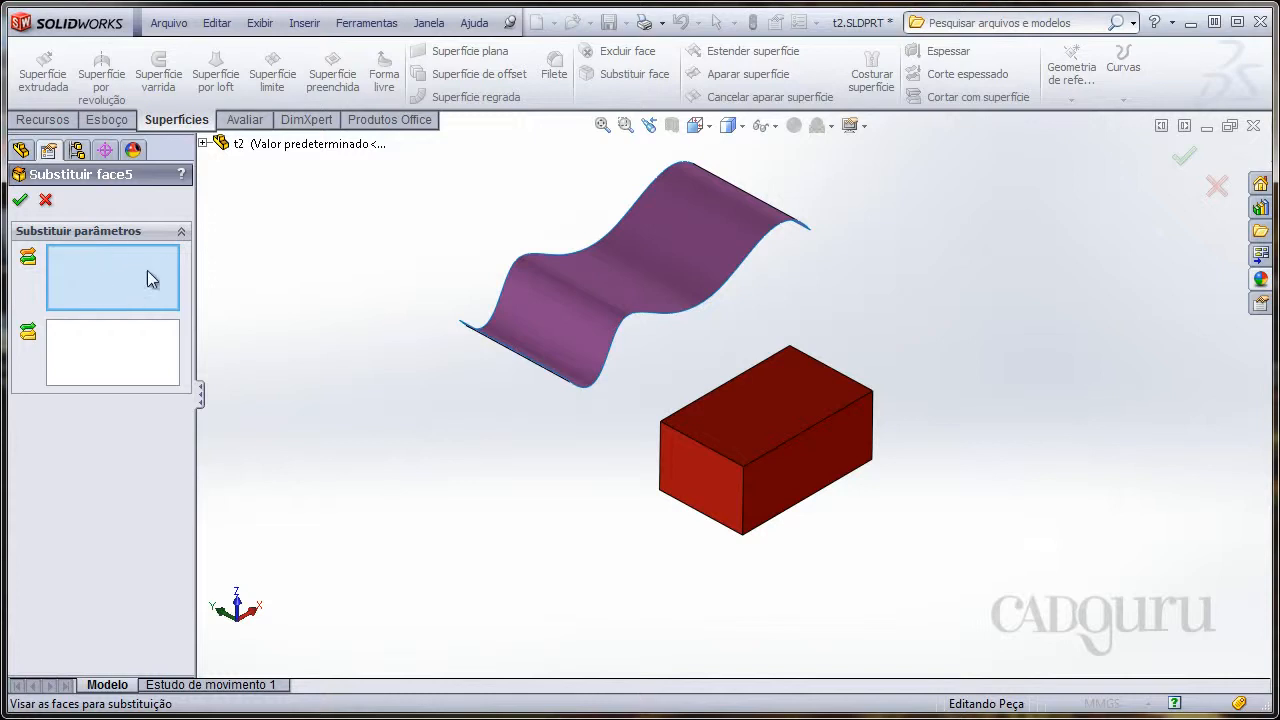
scroll(760, 410, down, 2)
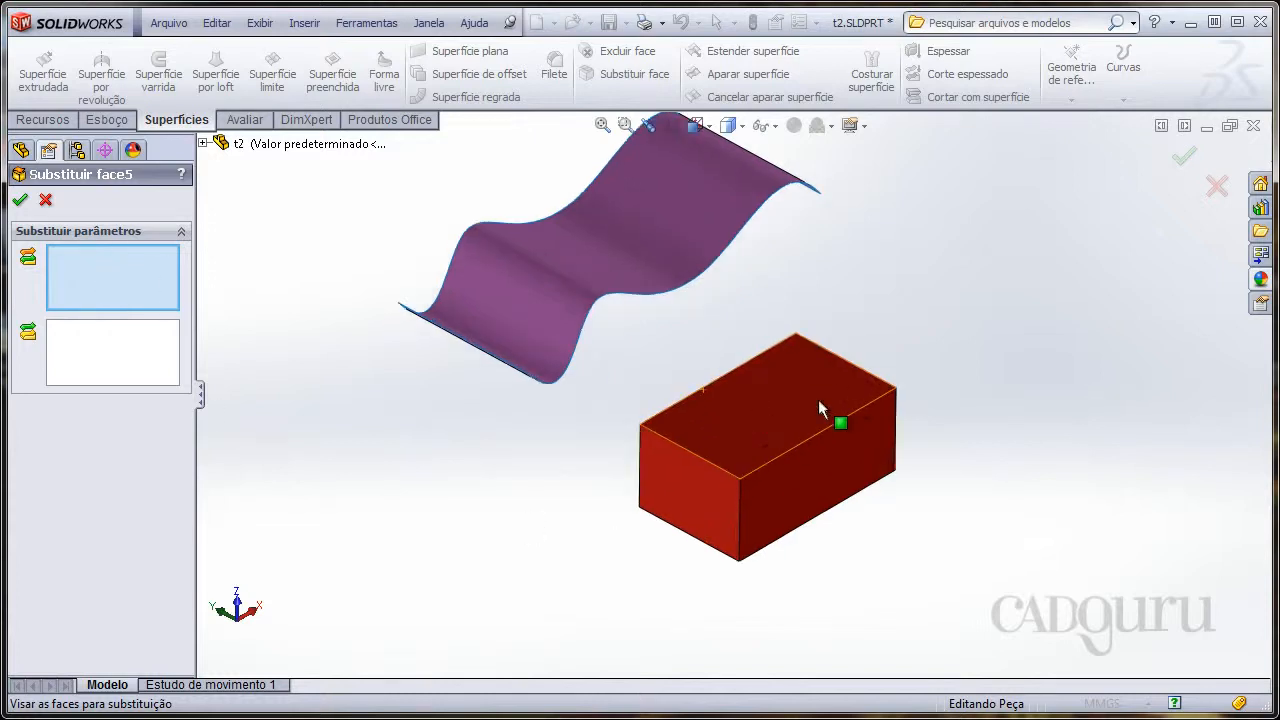
scroll(790, 410, down, 2)
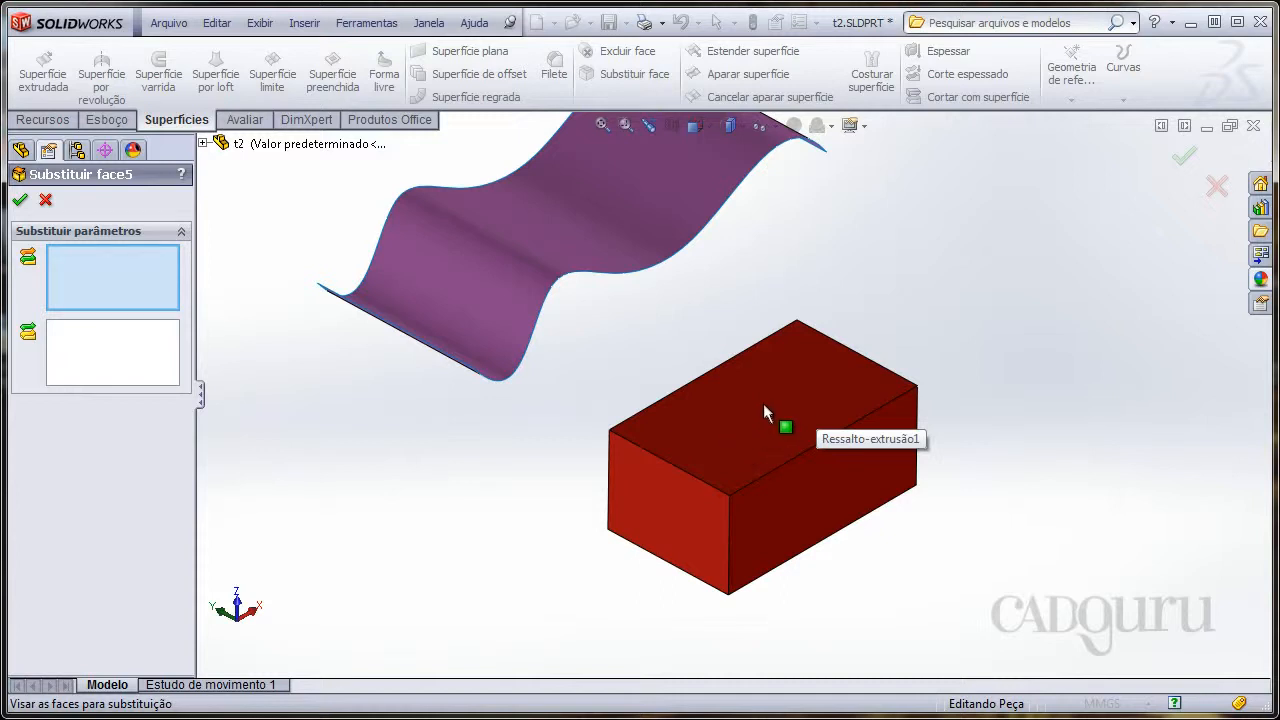
click(744, 414)
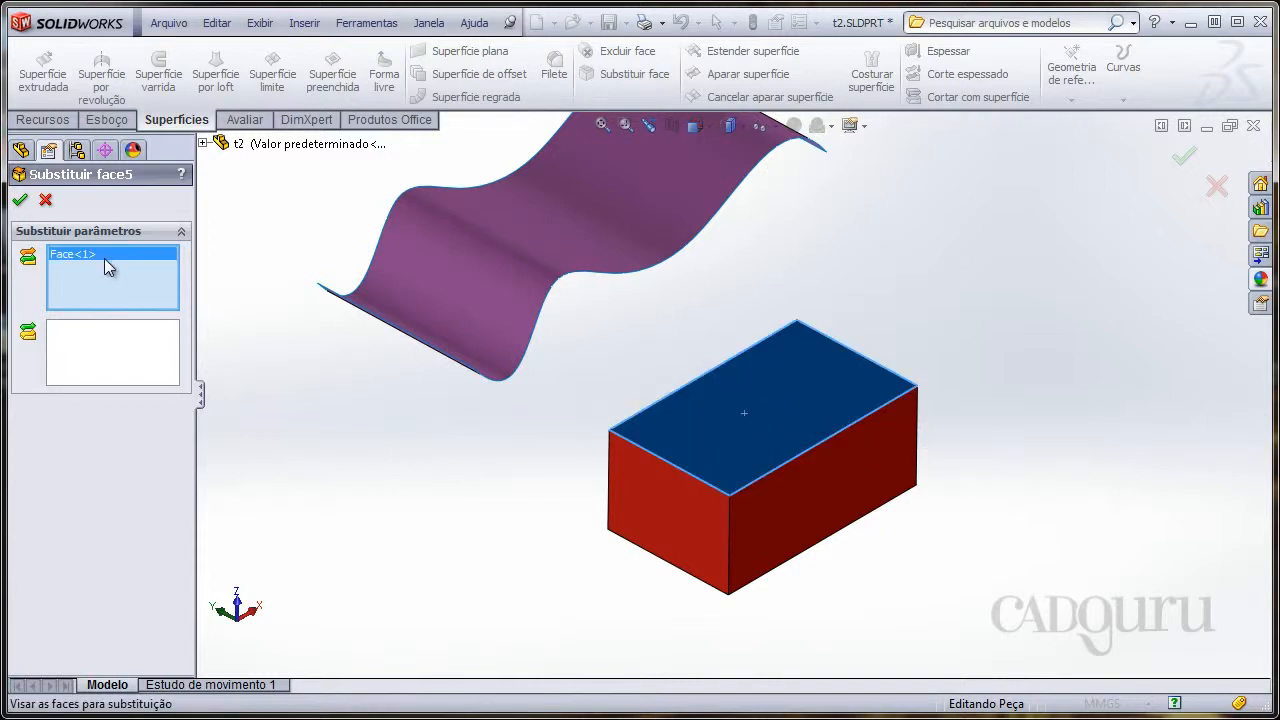
click(86, 352)
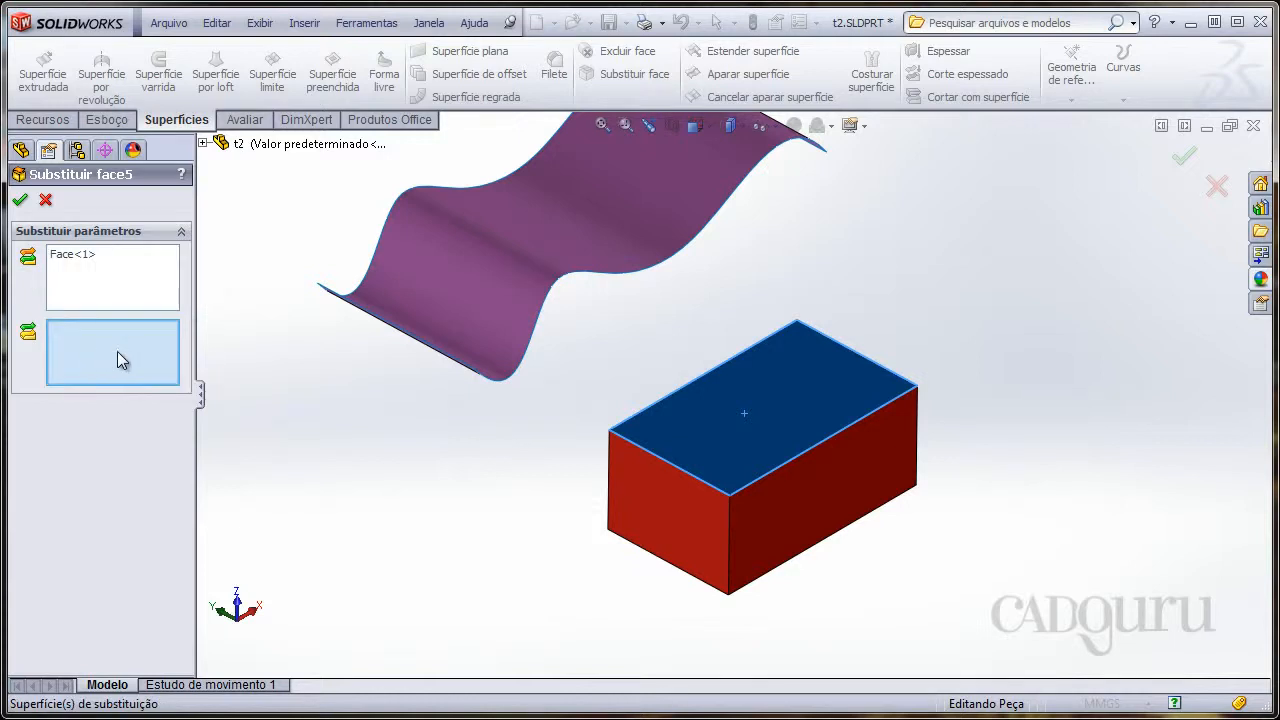
scroll(532, 250, up, 1)
mouse_move(646, 223)
middle_down()
mouse_move(637, 238)
mouse_move(654, 229)
middle_up()
click(480, 330)
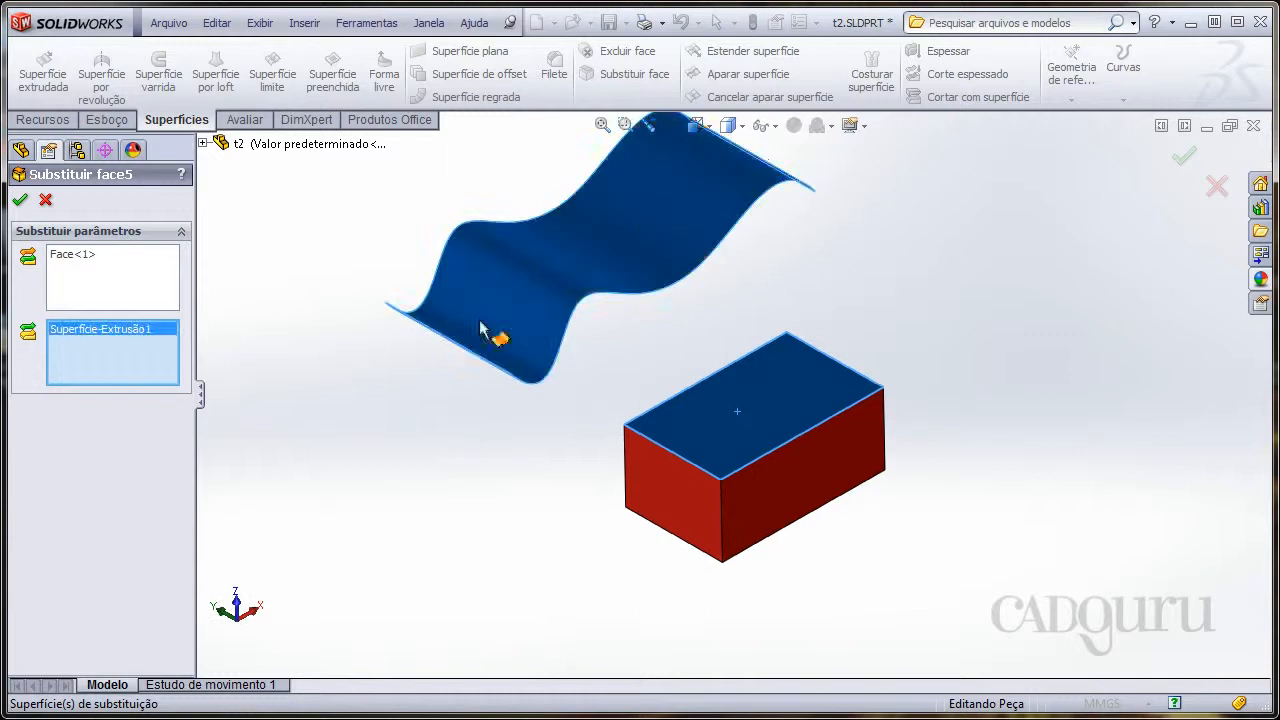
click(1186, 160)
scroll(789, 337, down, 2)
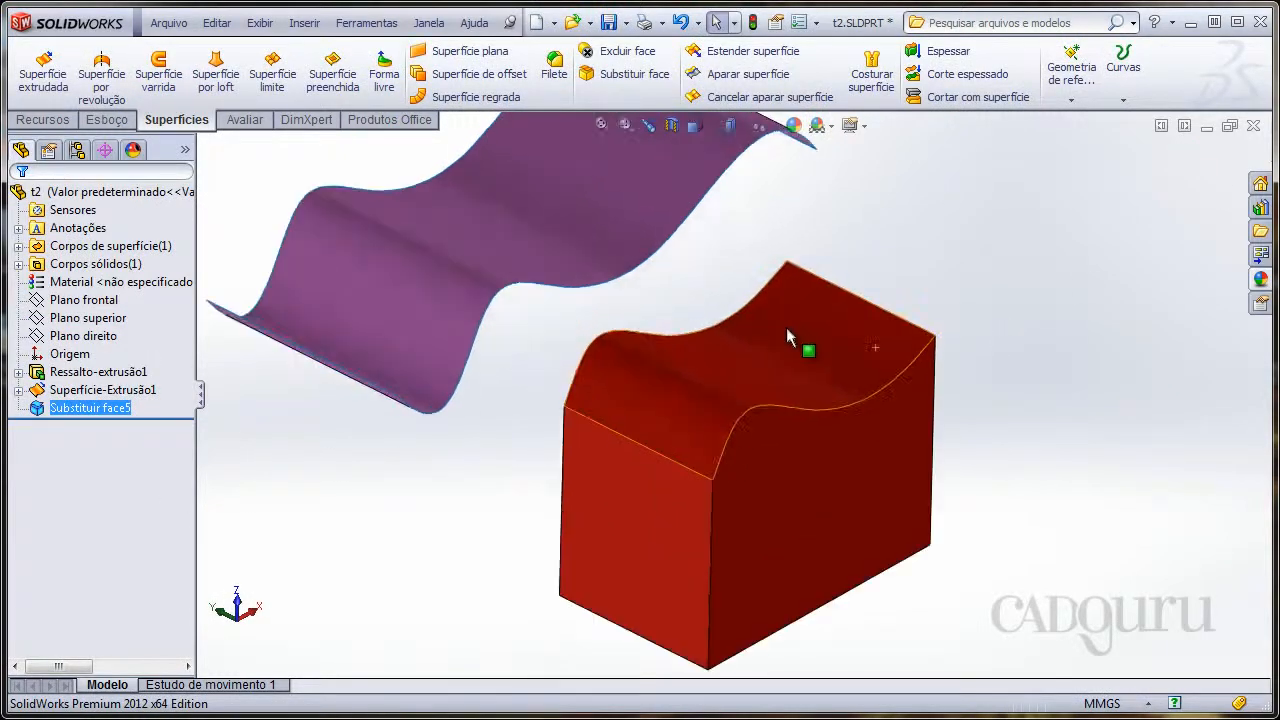
mouse_move(789, 337)
middle_down()
mouse_move(771, 326)
mouse_move(790, 332)
middle_up()
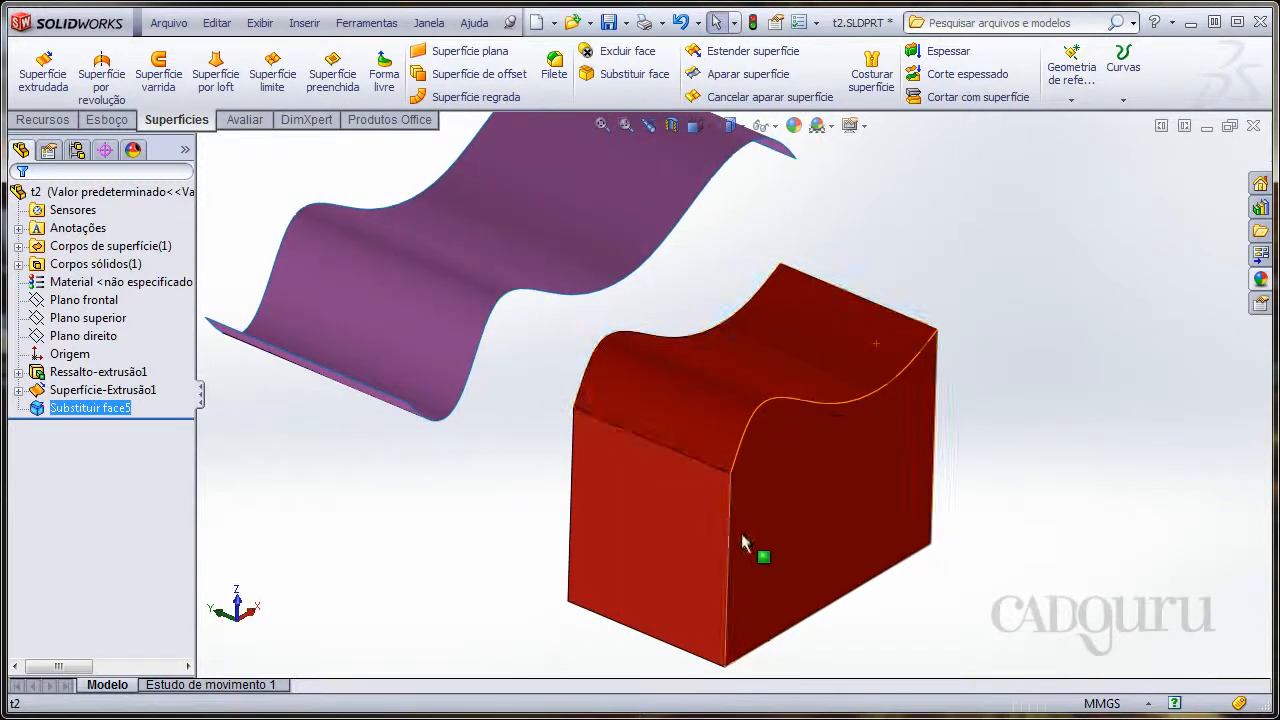
Examine the red block's replaced wavy face, comparing its profile with the purple surface from the side and in perspective.
mouse_move(572, 244)
middle_down()
mouse_move(586, 251)
mouse_move(568, 264)
middle_up()
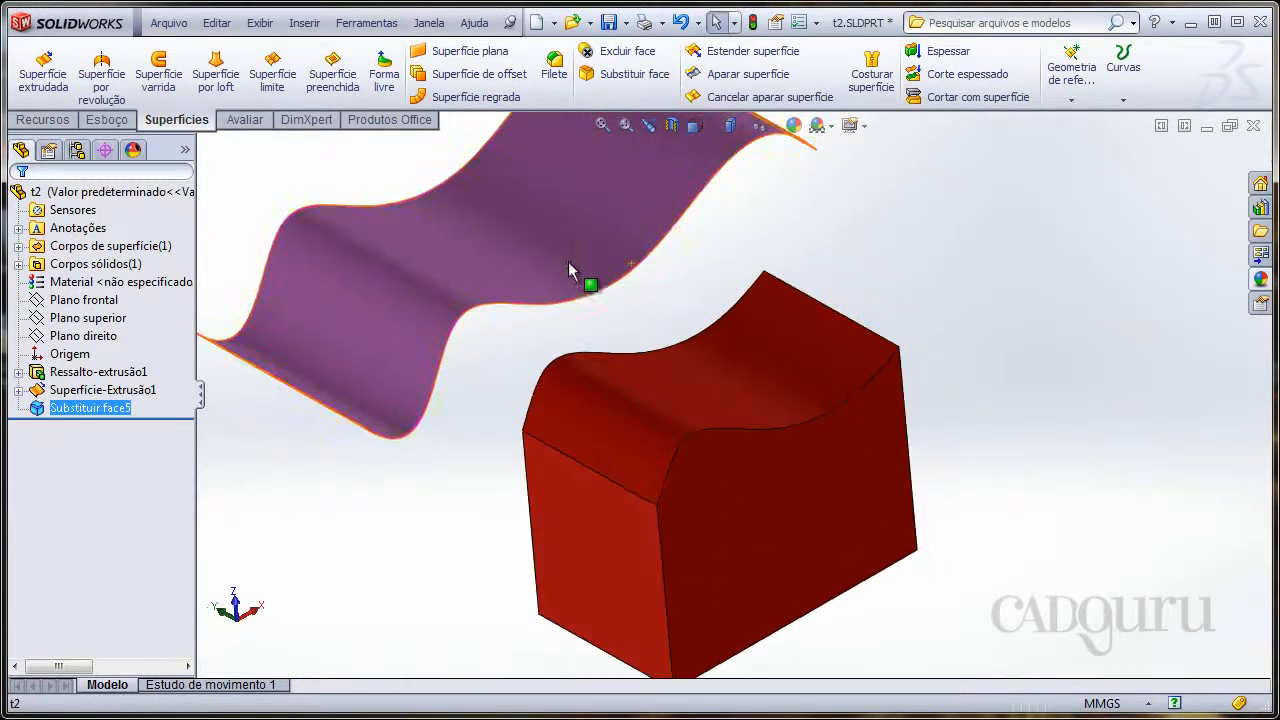
mouse_move(766, 414)
middle_down()
mouse_move(729, 334)
mouse_move(675, 325)
mouse_move(694, 331)
mouse_move(693, 310)
middle_up()
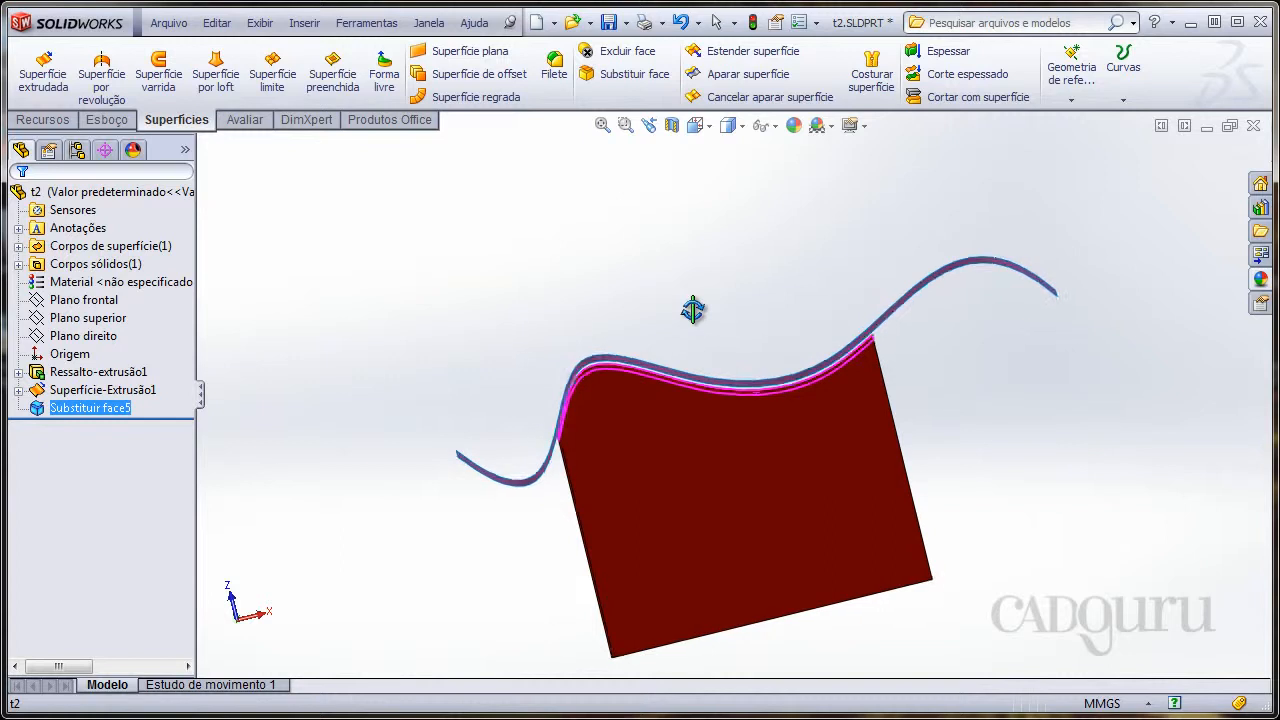
scroll(735, 420, down, 3)
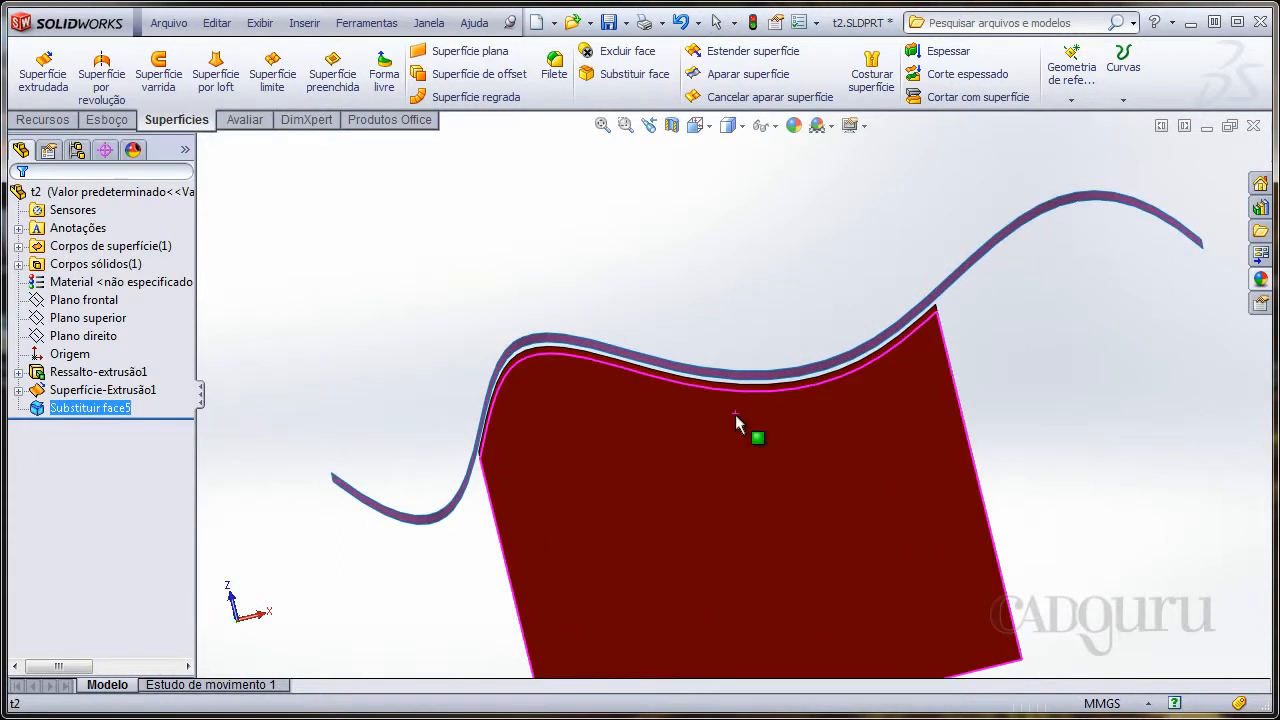
middle_drag(736, 416, 763, 489)
scroll(733, 418, up, 3)
scroll(718, 424, up, 3)
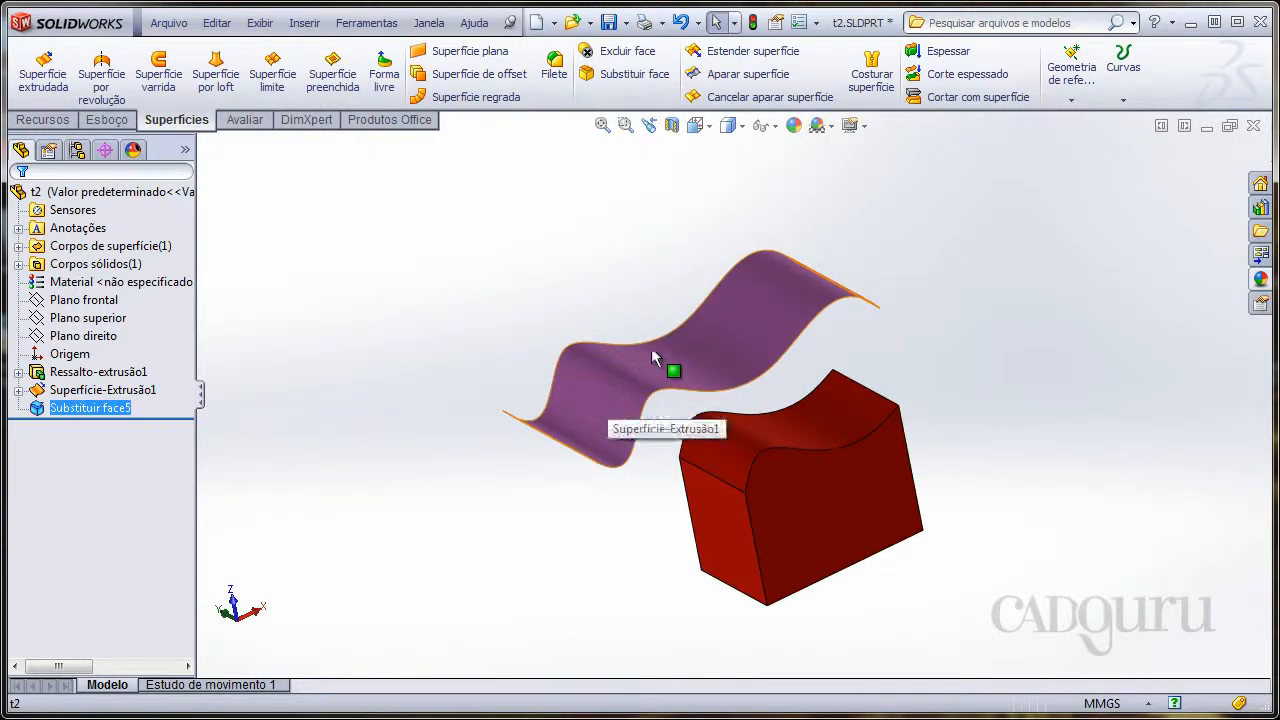
middle_drag(834, 386, 856, 423)
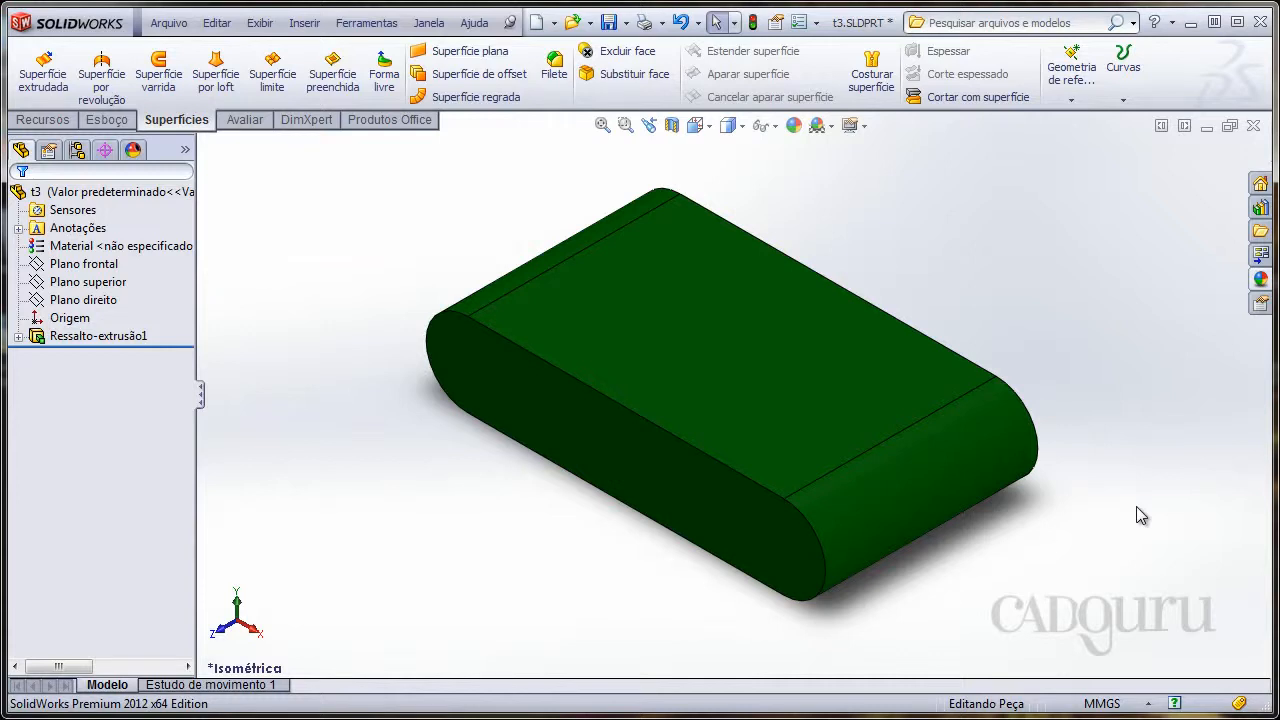
Sketch a vertical line through the origin on the green body's slot-shaped end face, extending beyond its upper and lower edges.
middle_drag(943, 331, 831, 394)
right_click(840, 342)
click(876, 300)
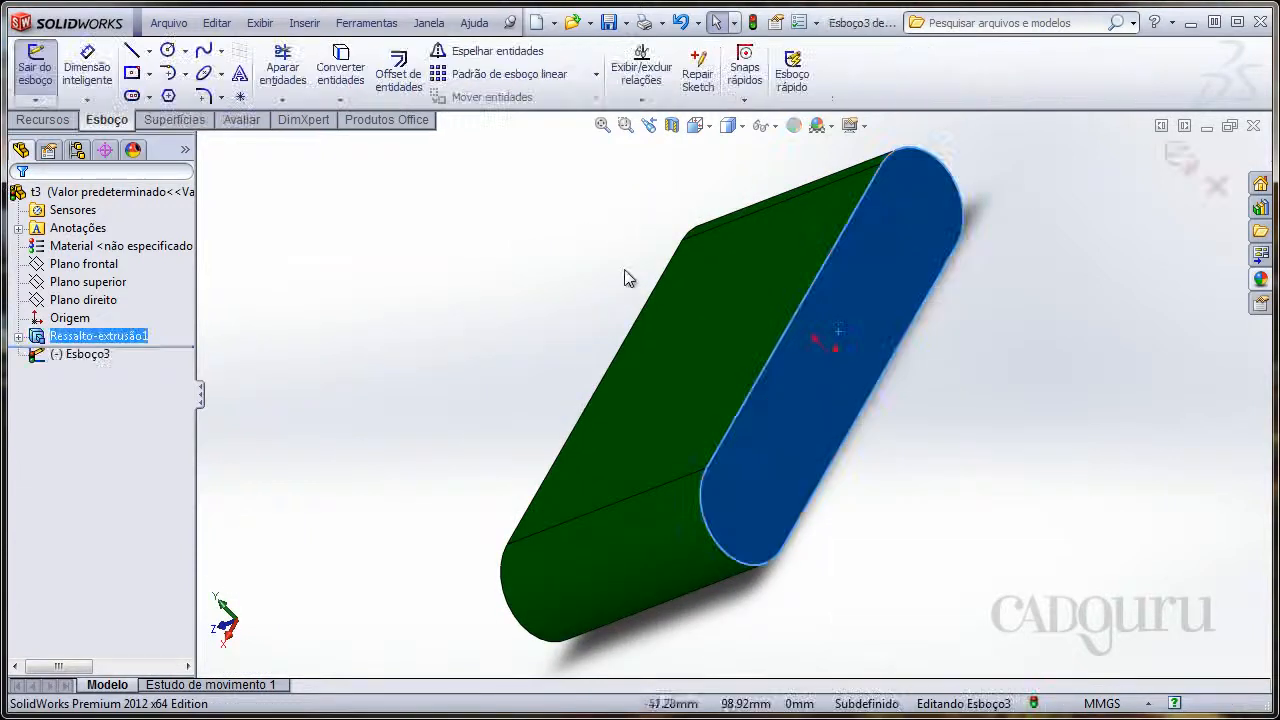
key(space)
click(628, 331)
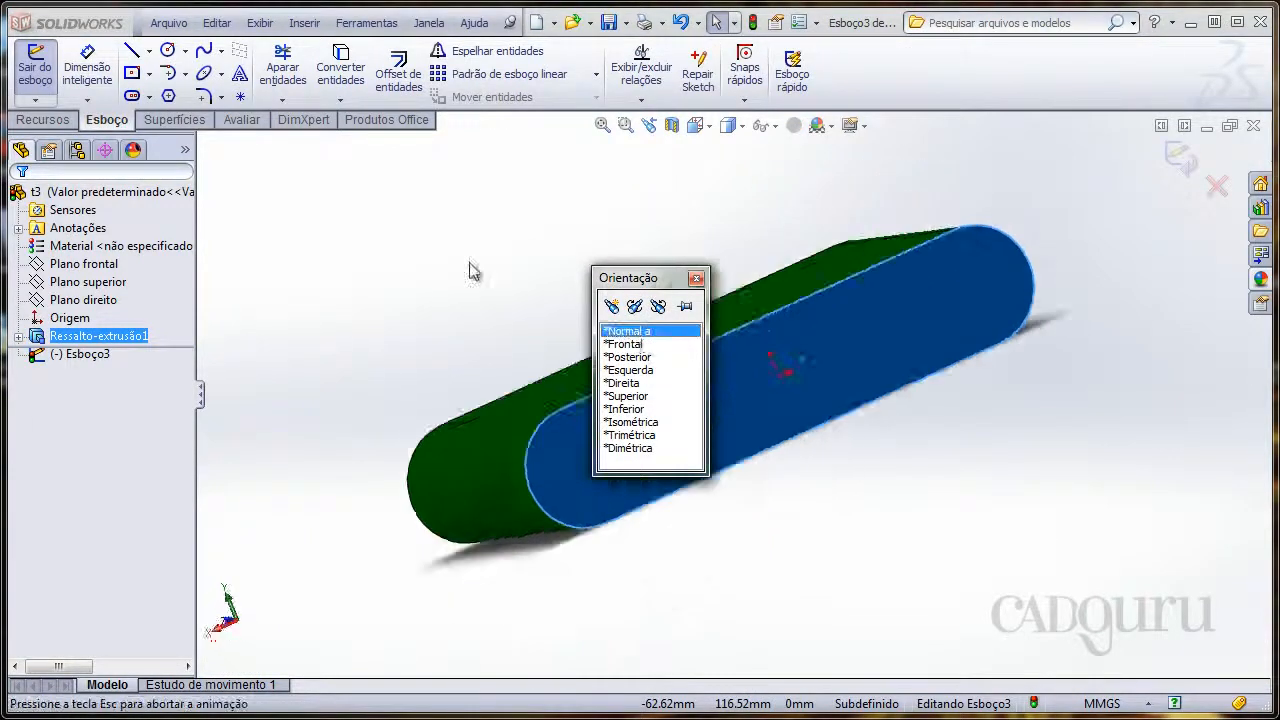
click(131, 50)
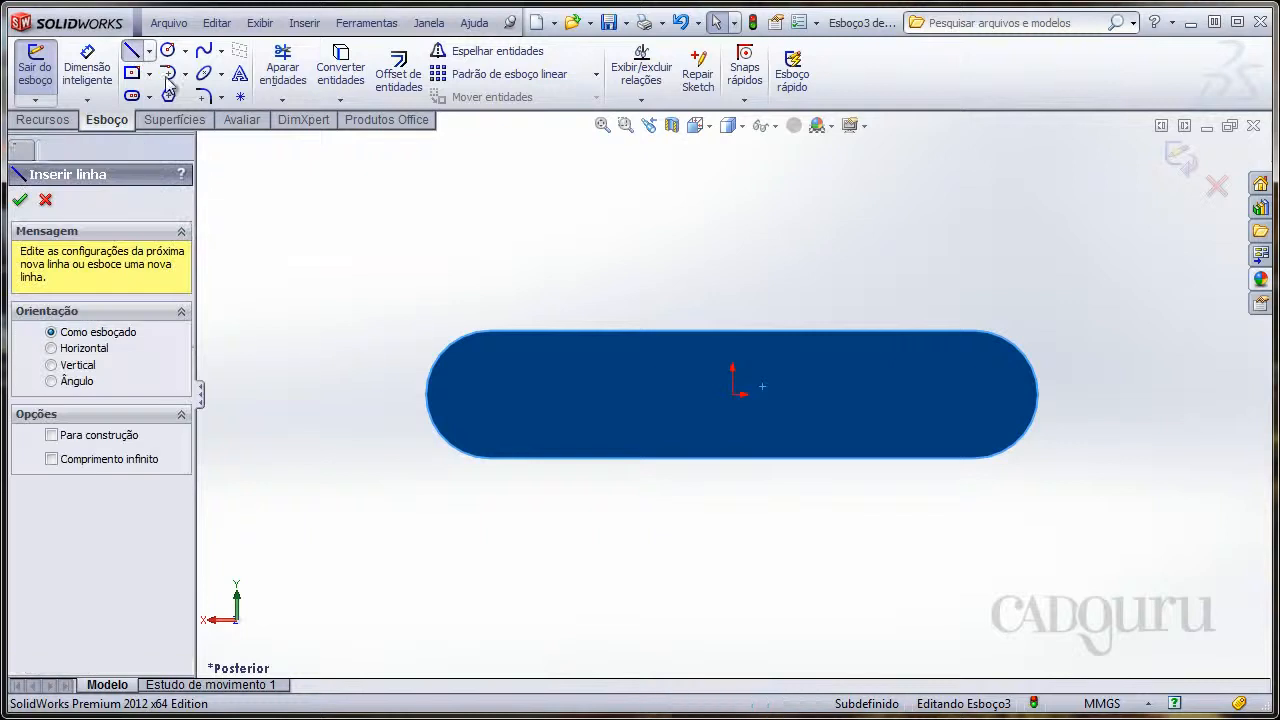
click(733, 237)
click(733, 528)
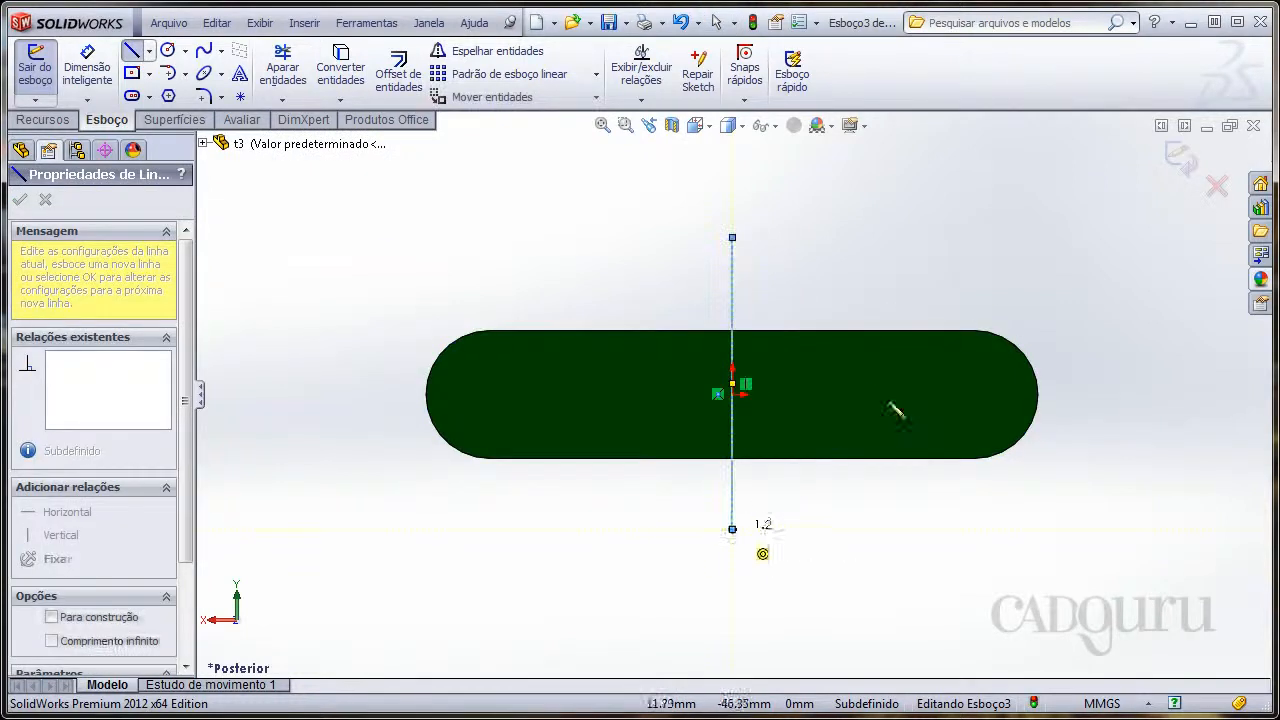
click(1181, 158)
Extrude the vertical line as a surface 214 mm in the reversed direction, passing fully through the green body.
middle_drag(634, 258, 734, 350)
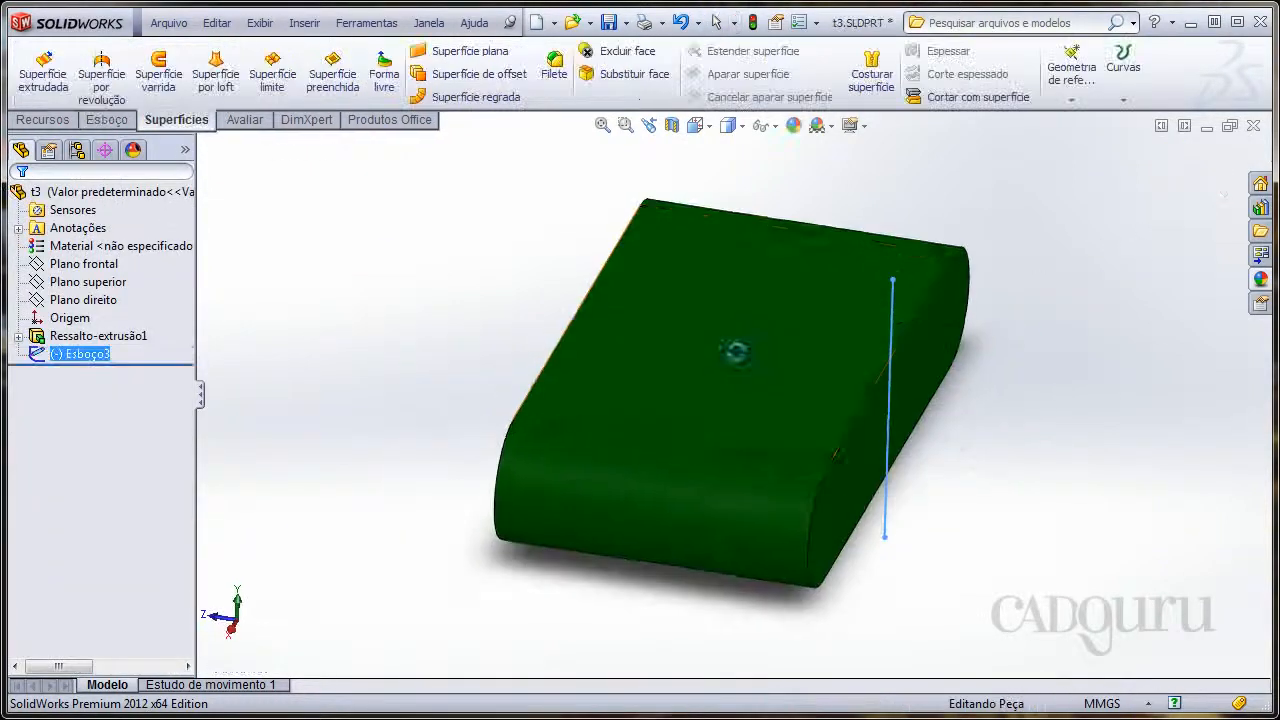
click(45, 85)
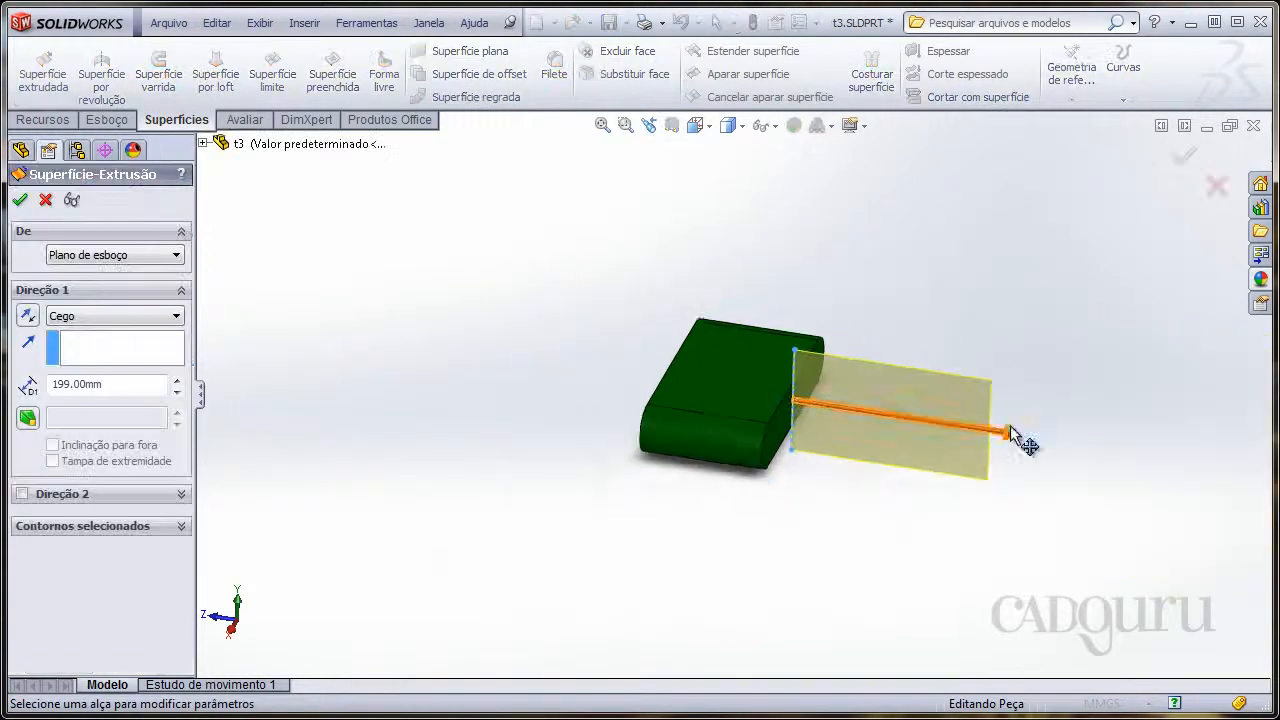
click(1008, 433)
click(600, 328)
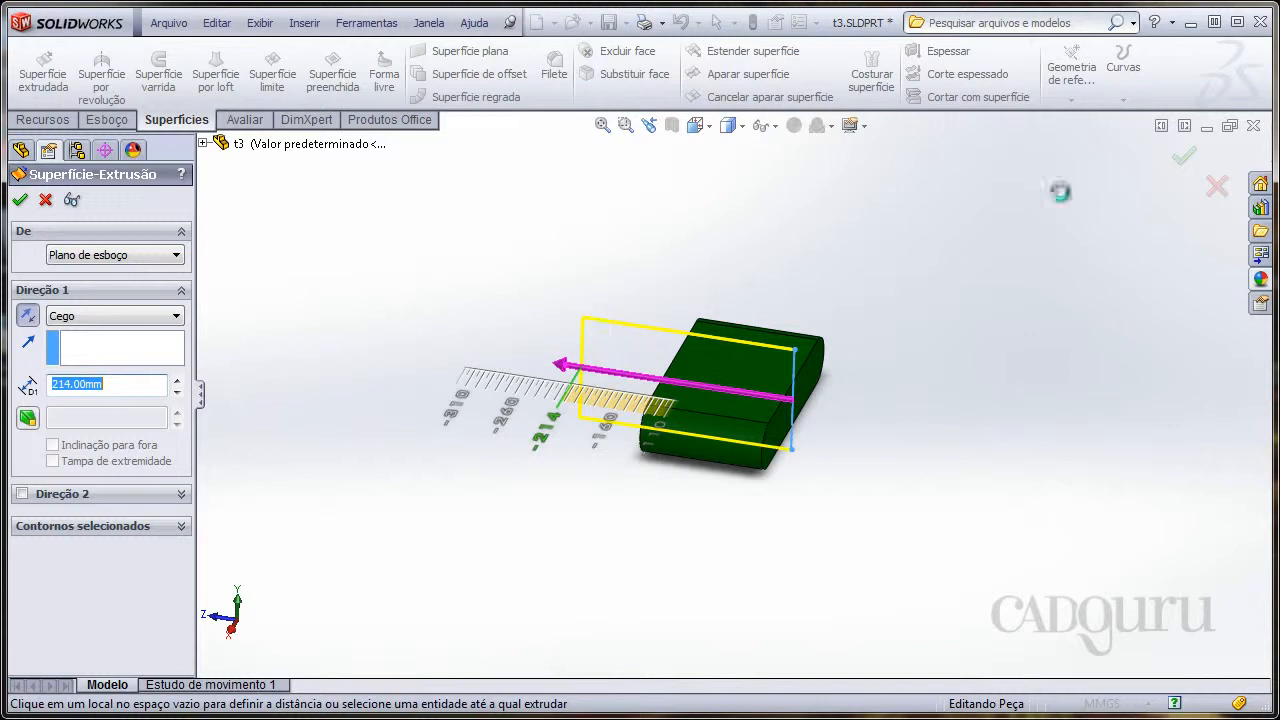
click(1183, 155)
Start a Cortar com superfície cut with the flat surface Superfície-Extrusão2 as the cutting surface.
middle_drag(523, 226, 867, 281)
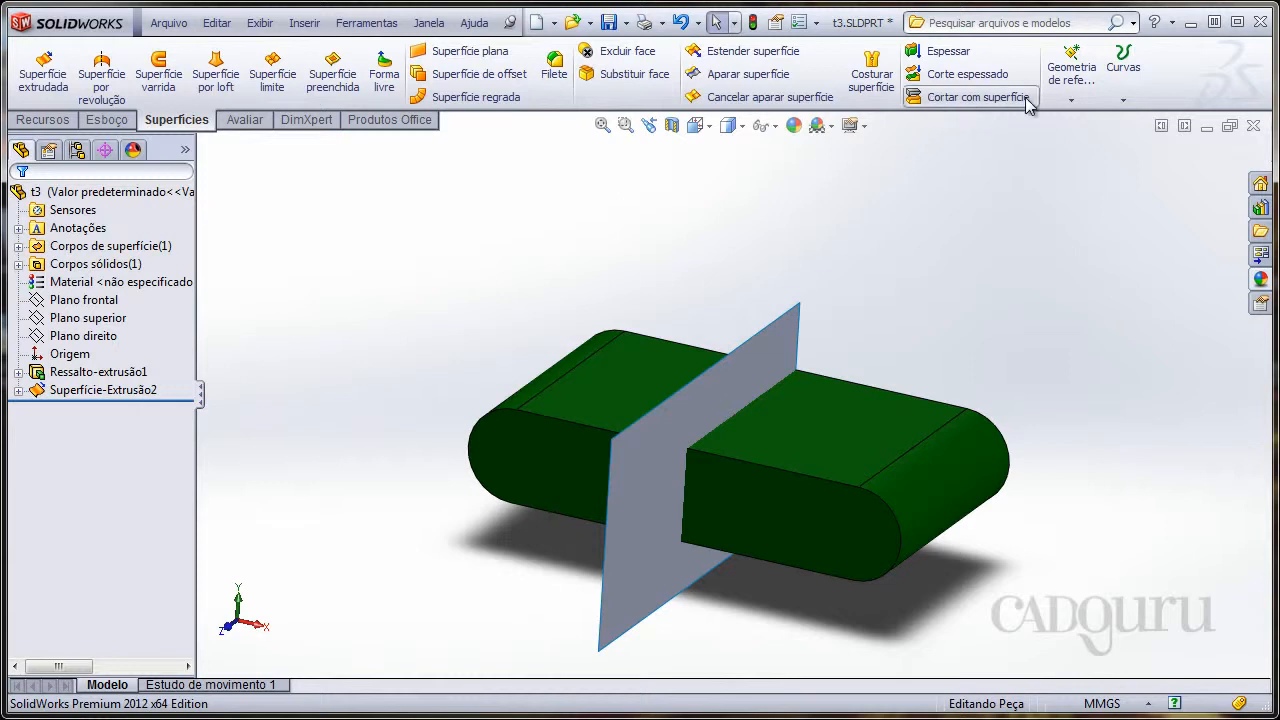
click(974, 101)
middle_drag(565, 258, 837, 263)
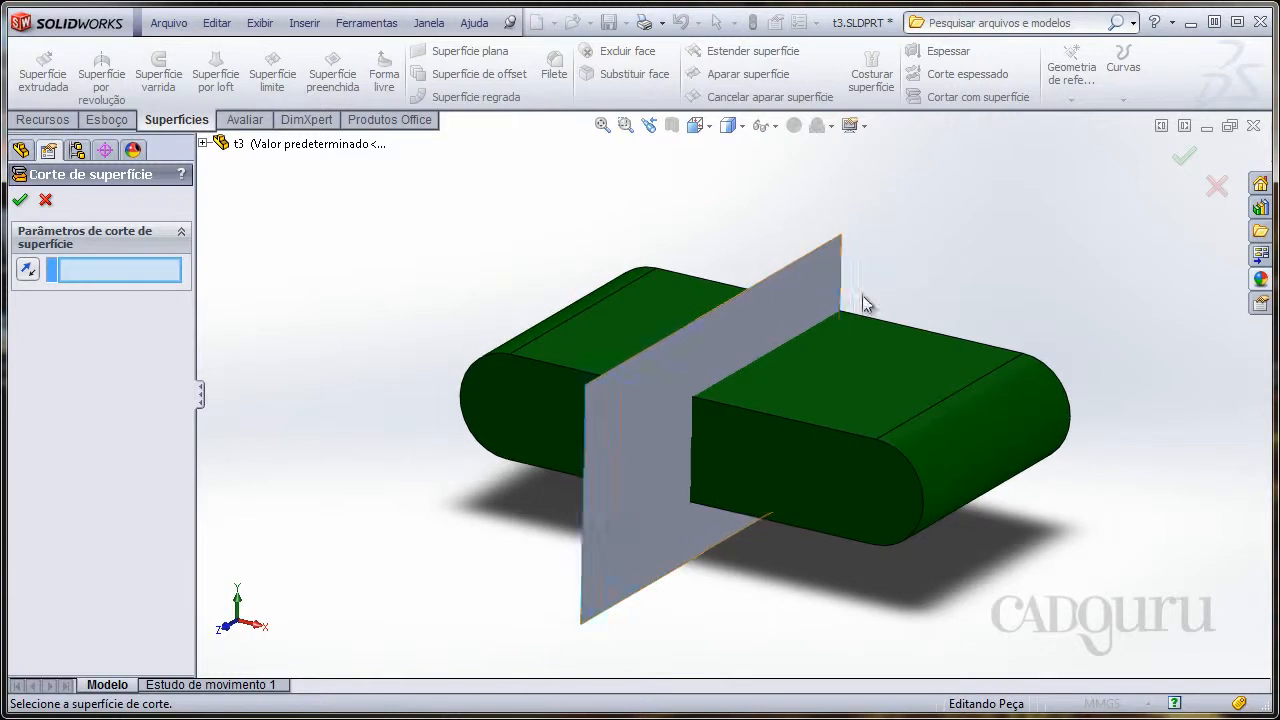
click(809, 290)
Try flipping the surface cut's direction with its arrow in the model, and reselect Superfície-Extrusão2 as the cutting surface.
middle_drag(655, 248, 854, 386)
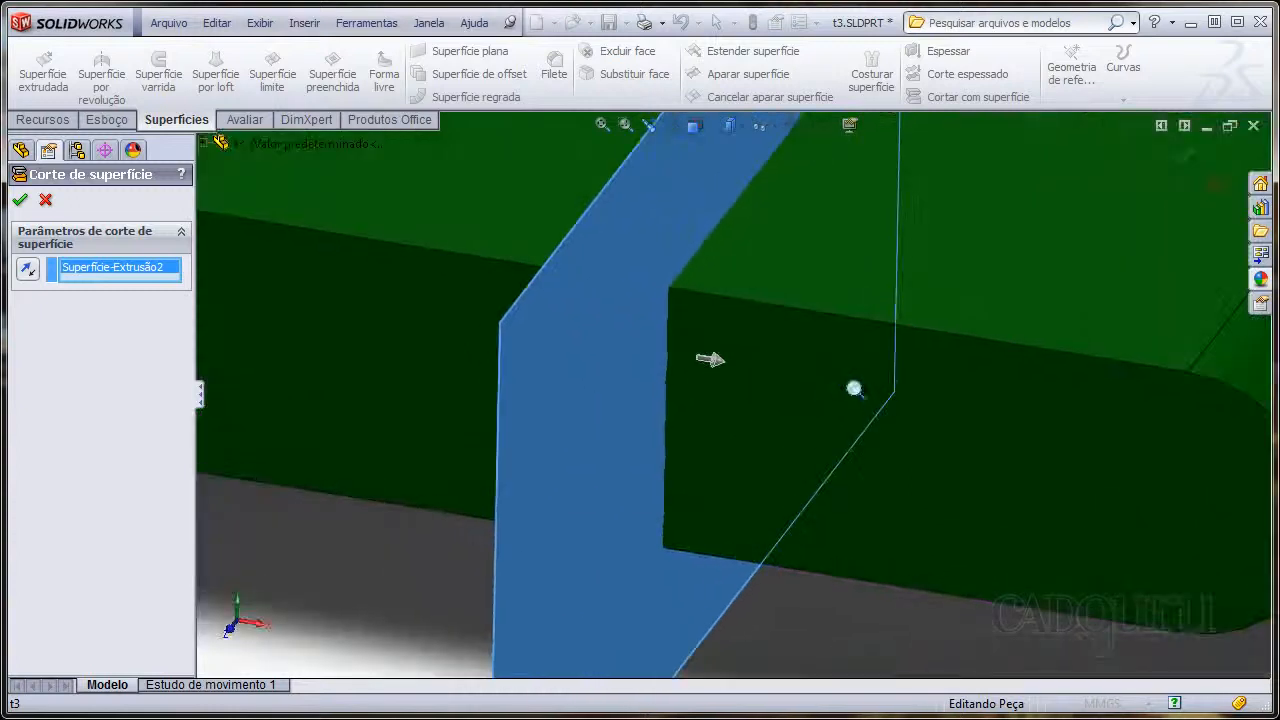
click(720, 364)
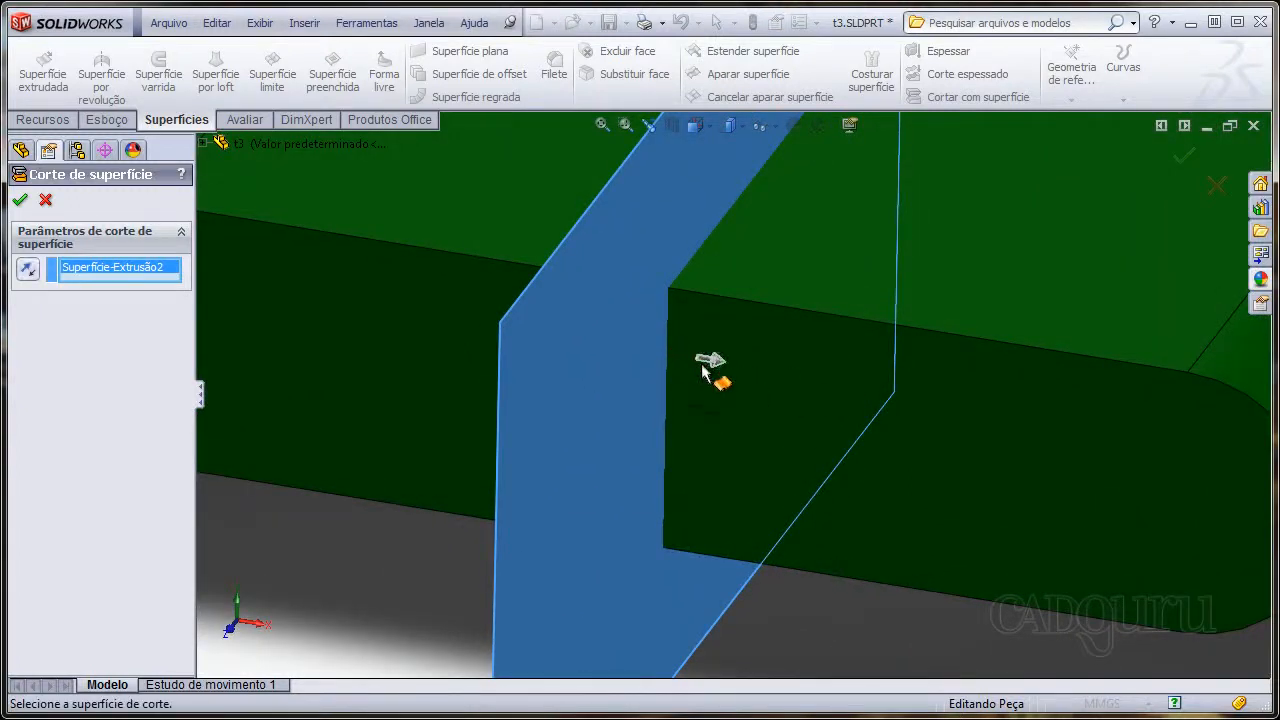
click(700, 366)
scroll(670, 312, up, 5)
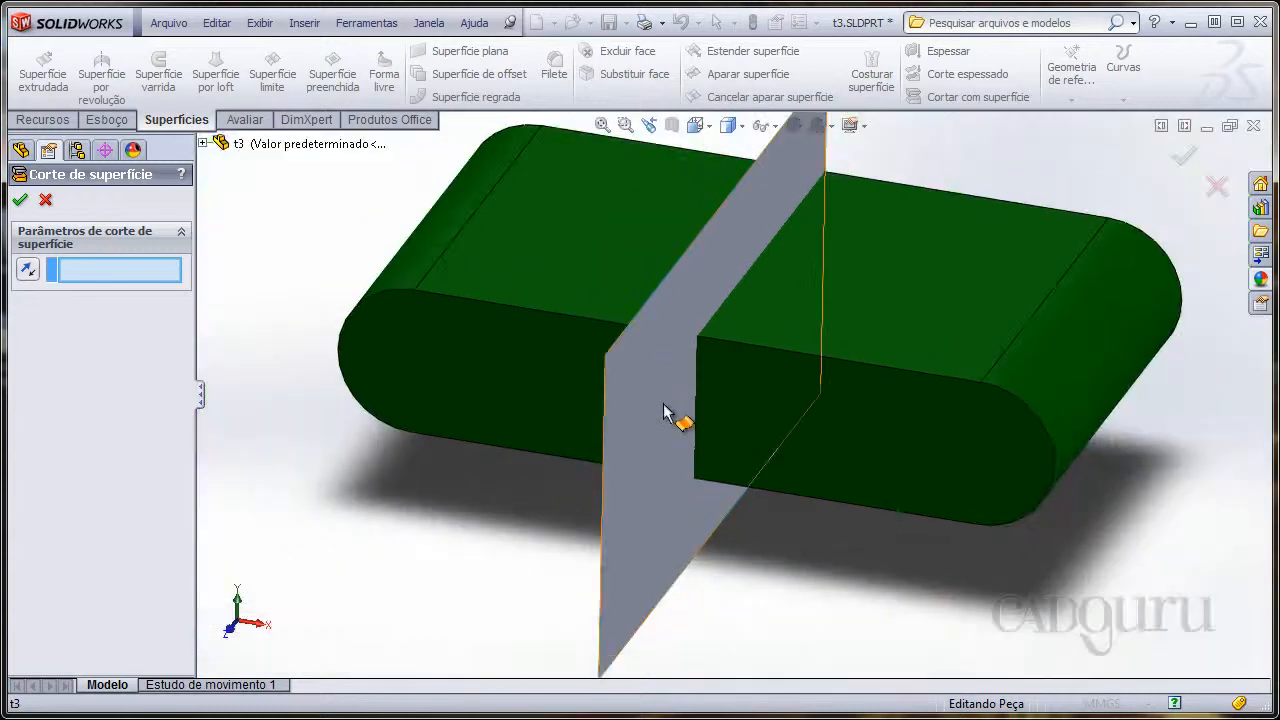
click(786, 443)
scroll(757, 386, down, 5)
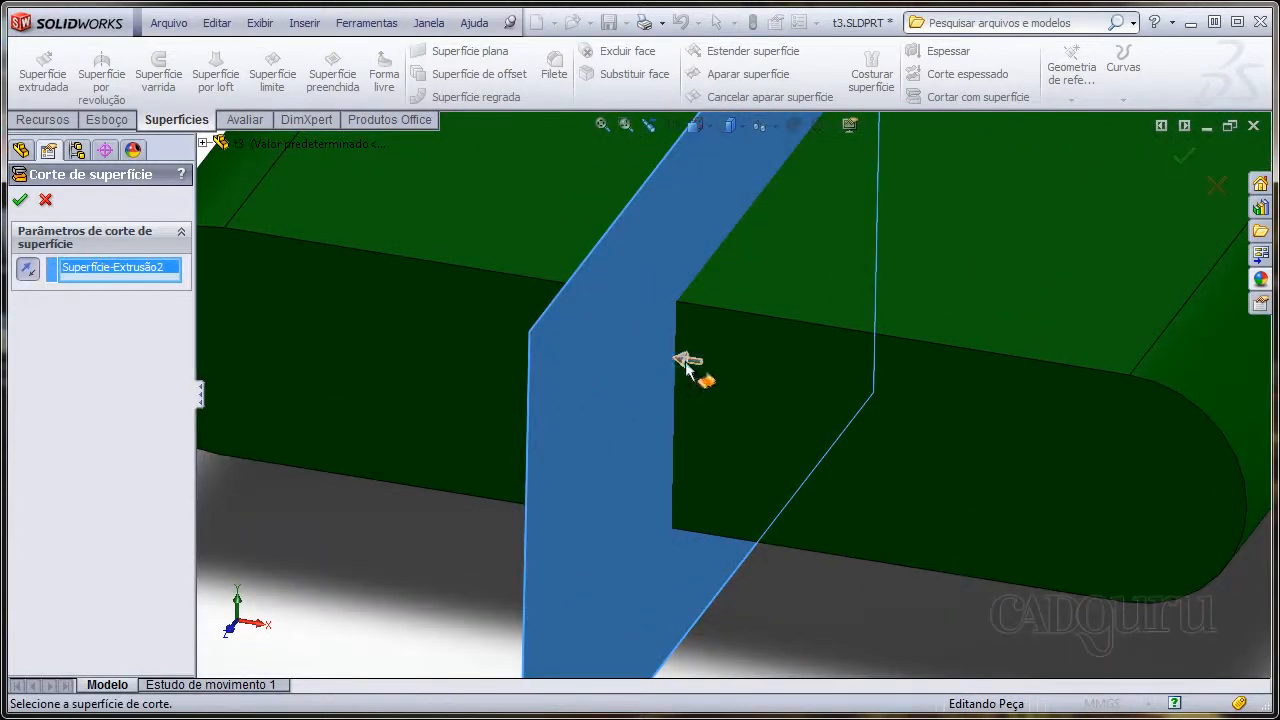
Set the cut direction with Inverter corte towards the positive X half of the green body and apply the surface cut.
scroll(694, 372, up, 5)
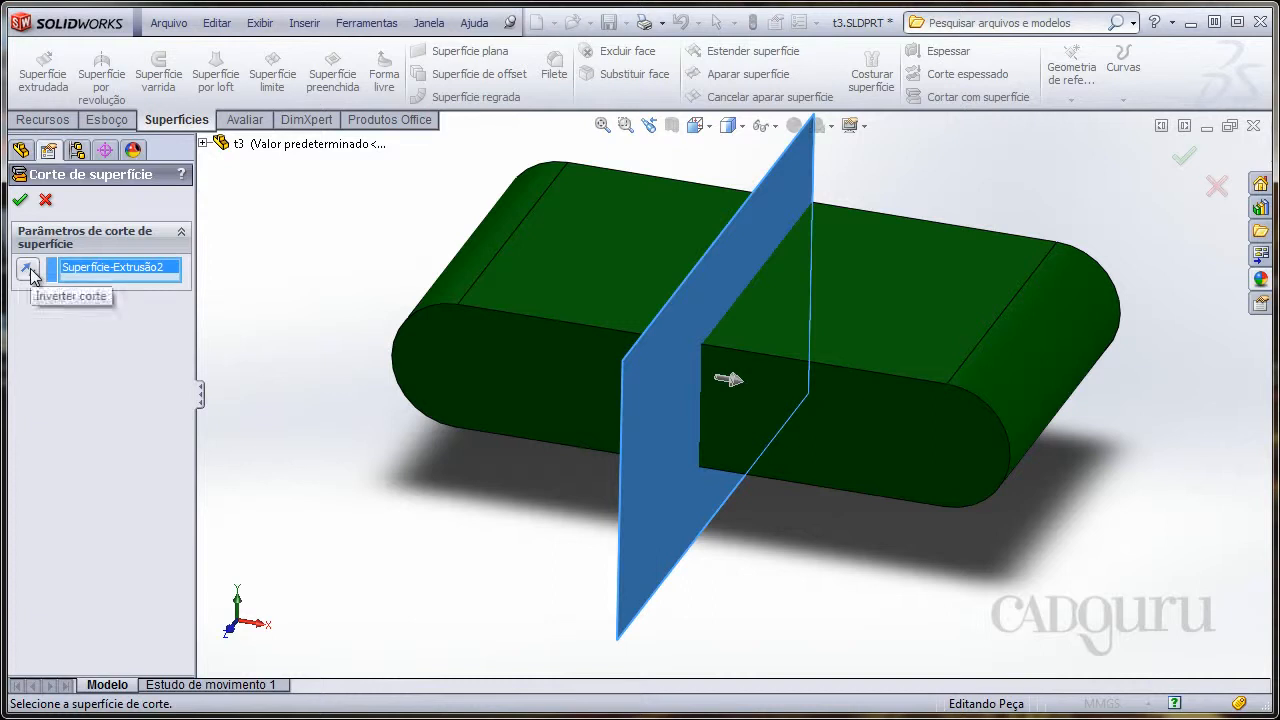
click(31, 272)
click(28, 270)
click(28, 270)
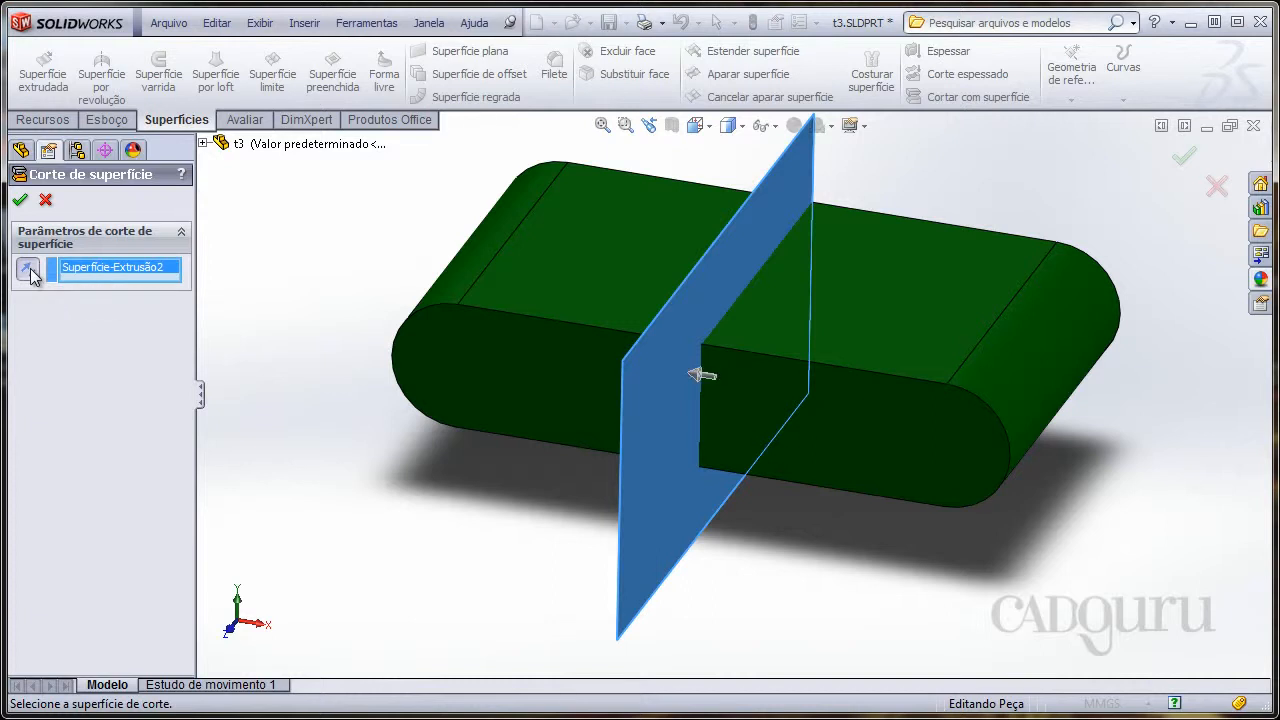
click(29, 270)
middle_drag(697, 440, 703, 450)
click(1187, 158)
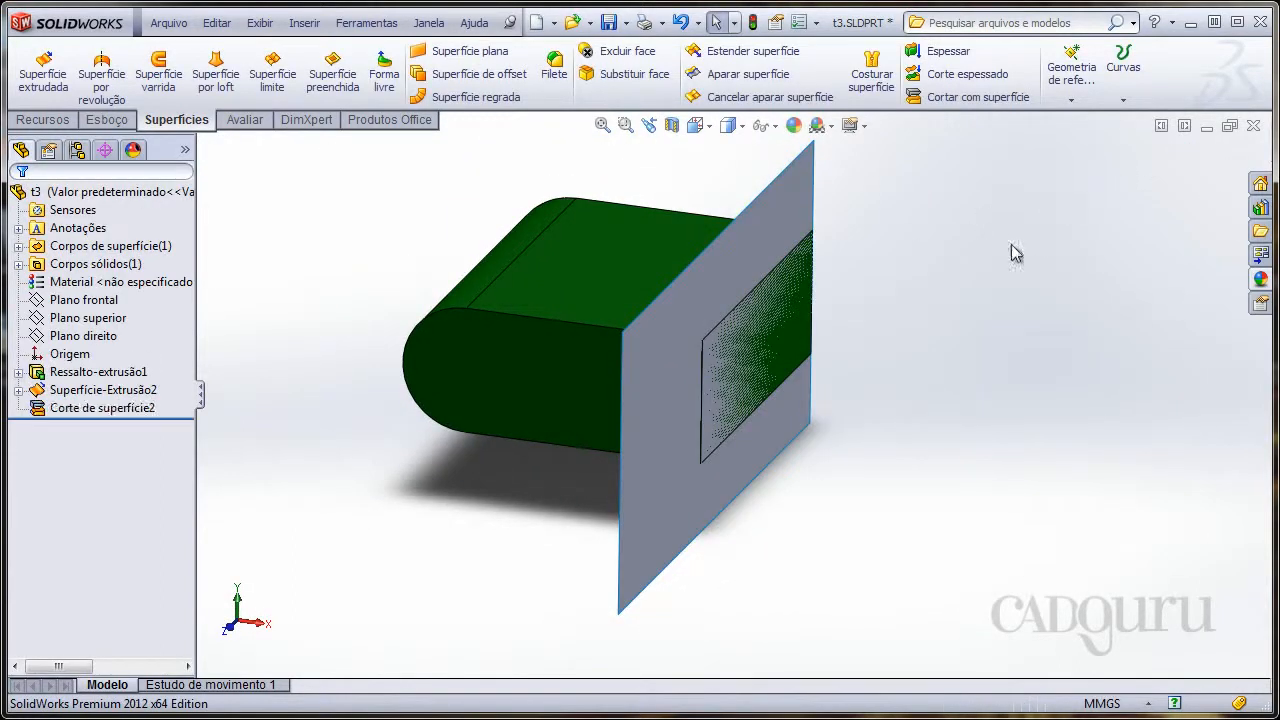
Hide the flat cutting surface Superfície-Extrusão2.
middle_drag(820, 471, 855, 368)
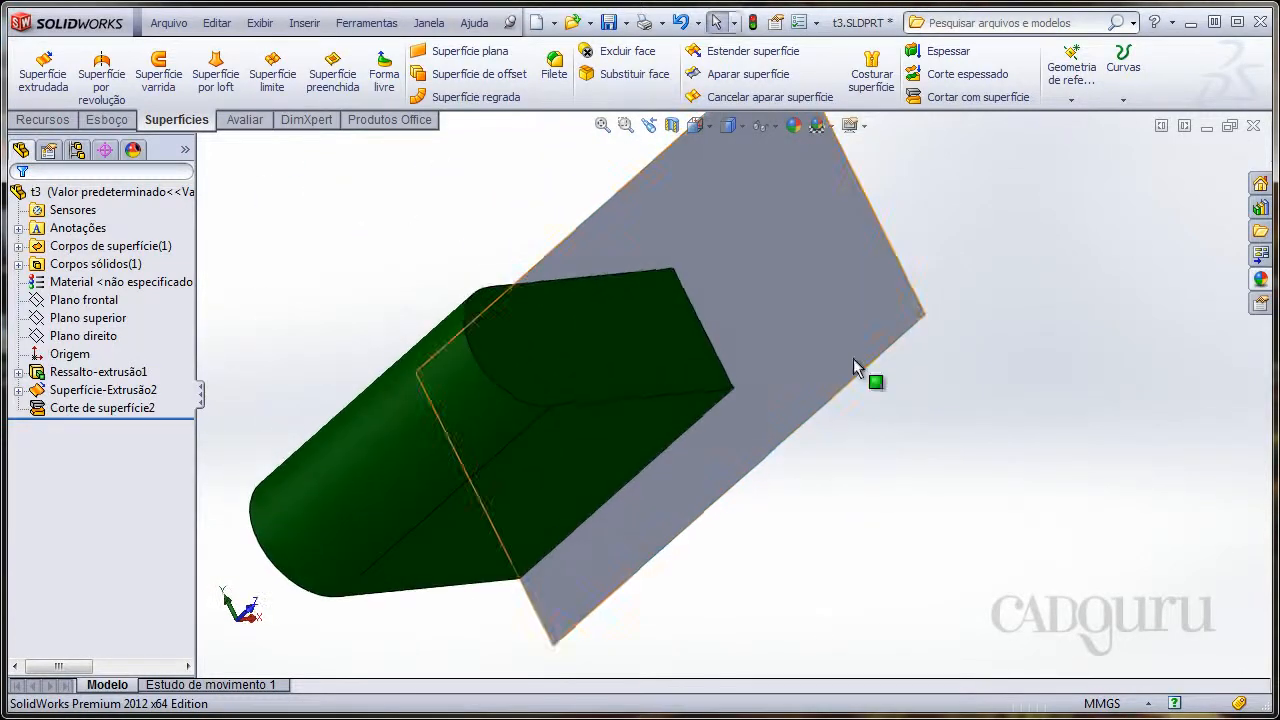
right_click(855, 368)
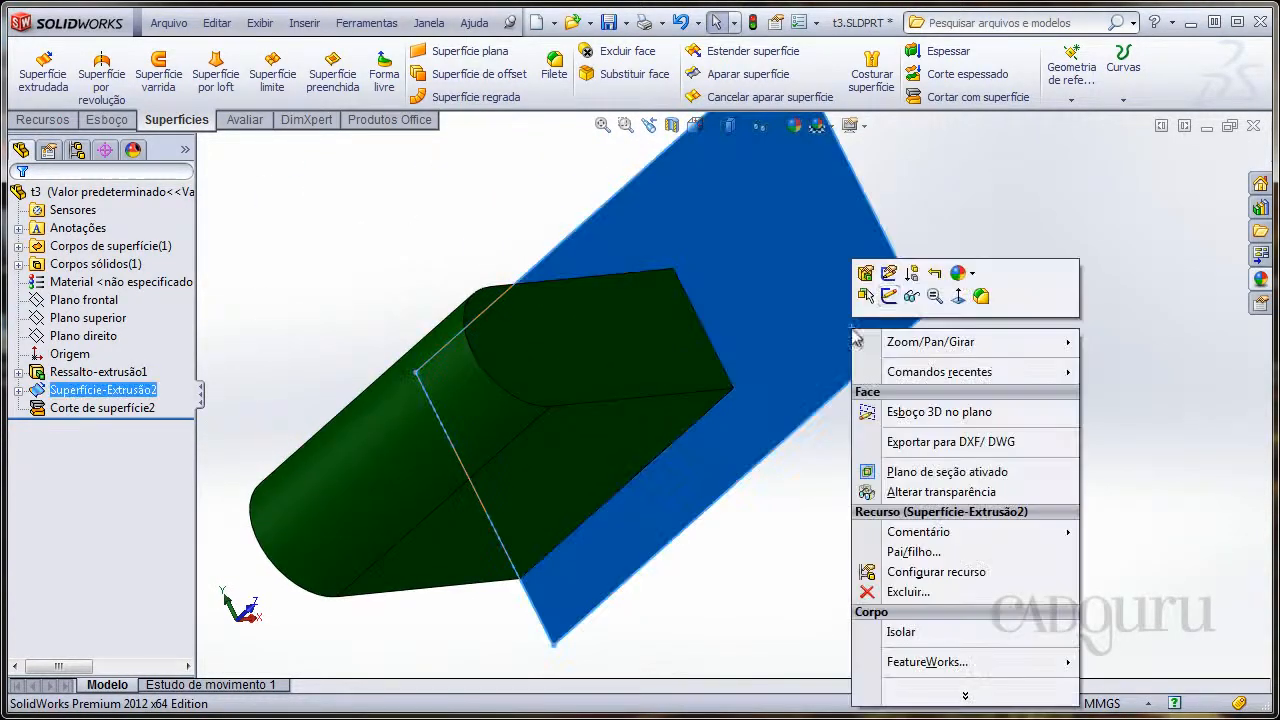
click(910, 295)
Sketch a four-point S-shaped spline on the remaining body's flat end face, crossing both long edges near the cut end.
middle_drag(830, 390, 910, 491)
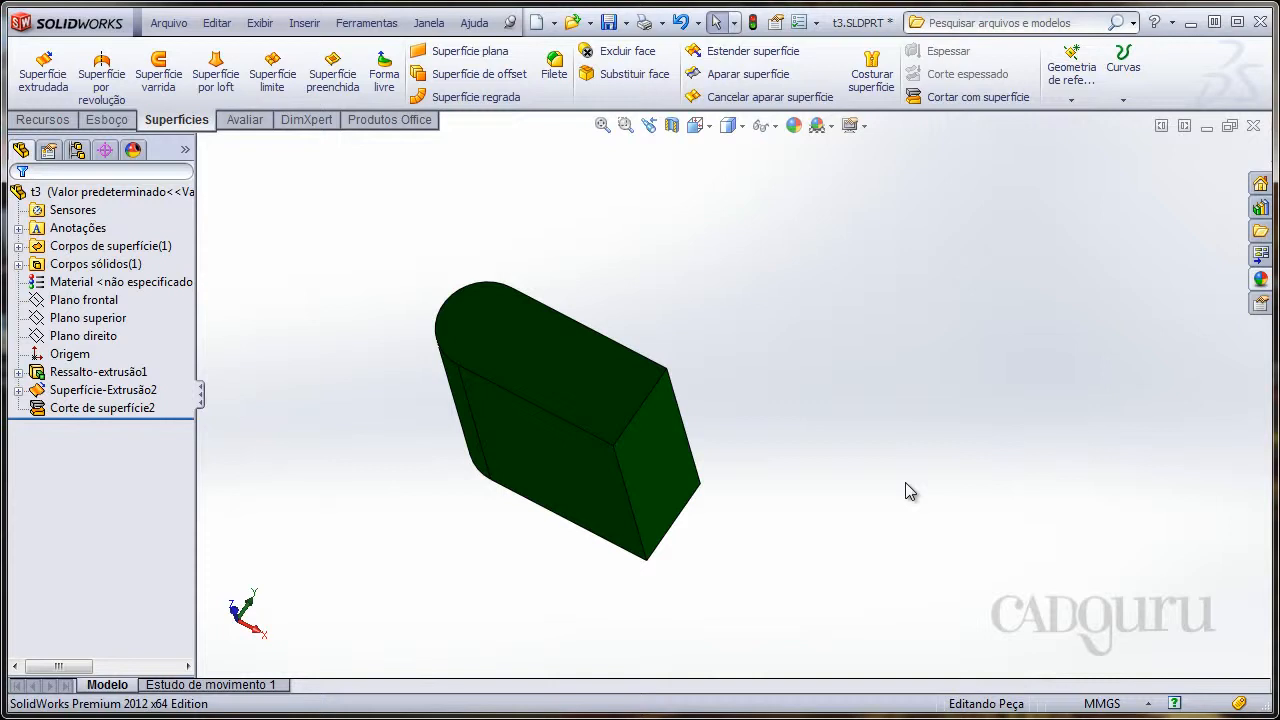
right_click(575, 385)
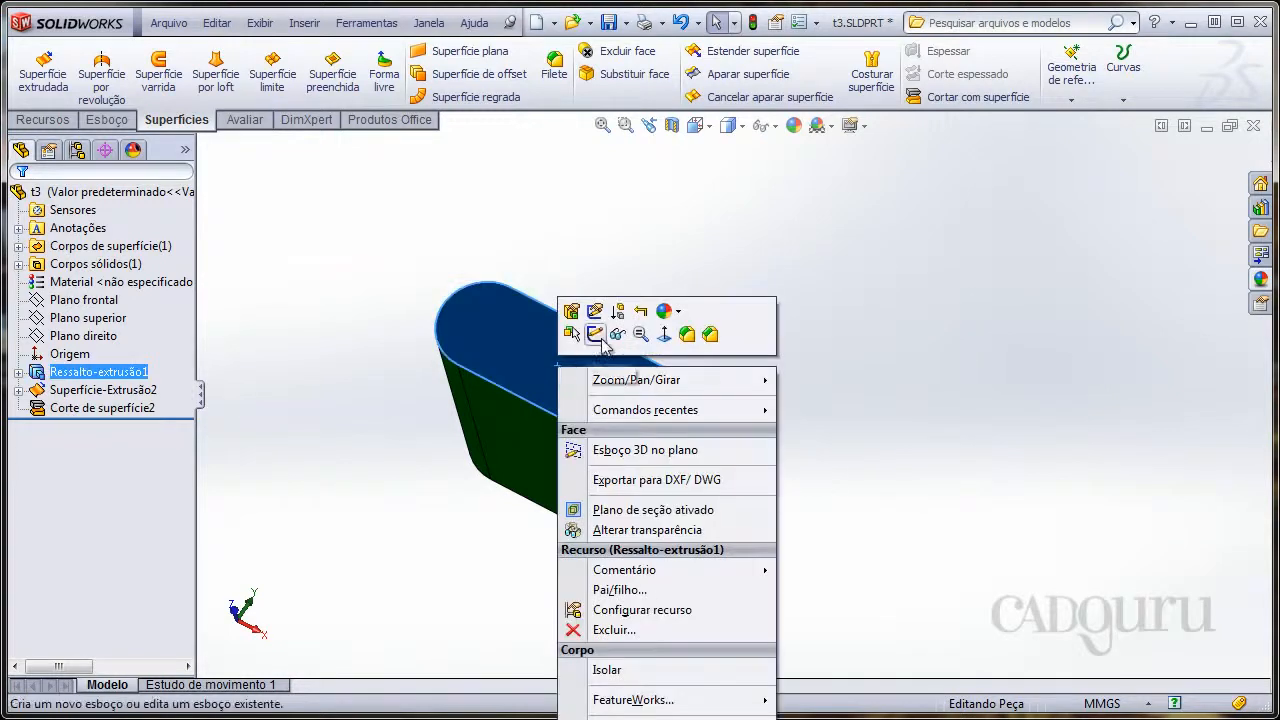
click(605, 335)
key(space)
double_click(815, 435)
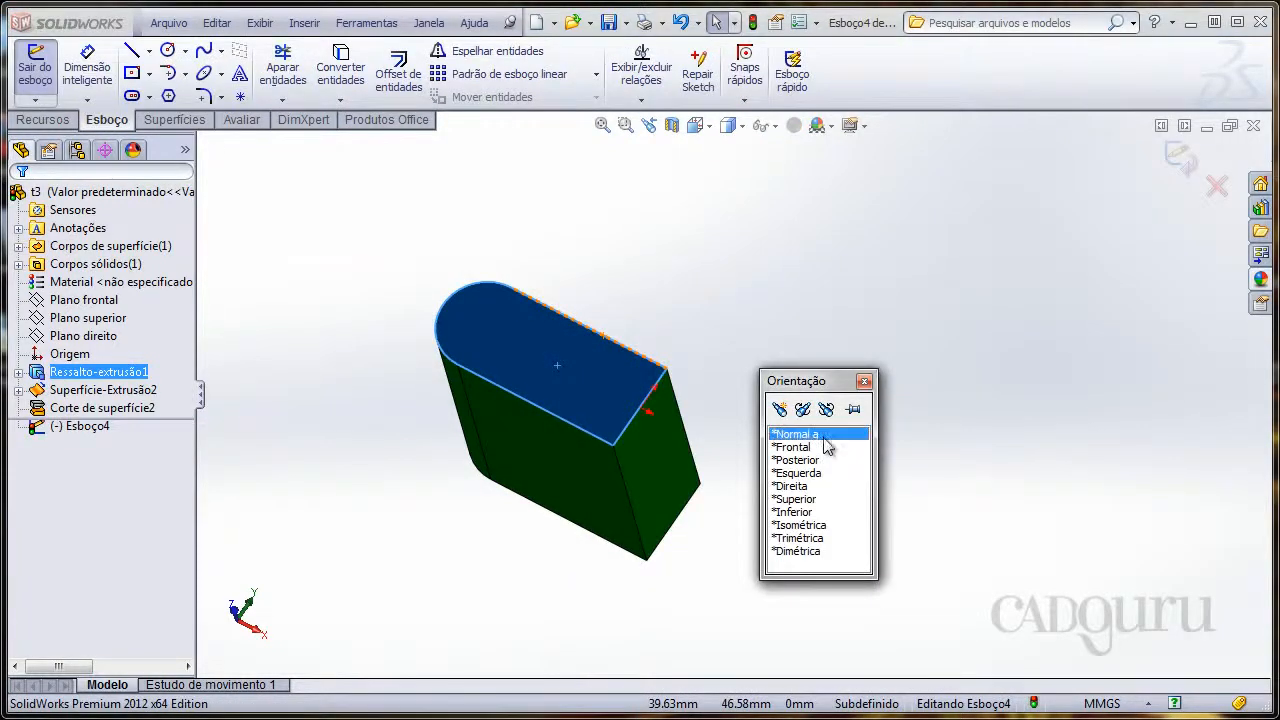
click(204, 50)
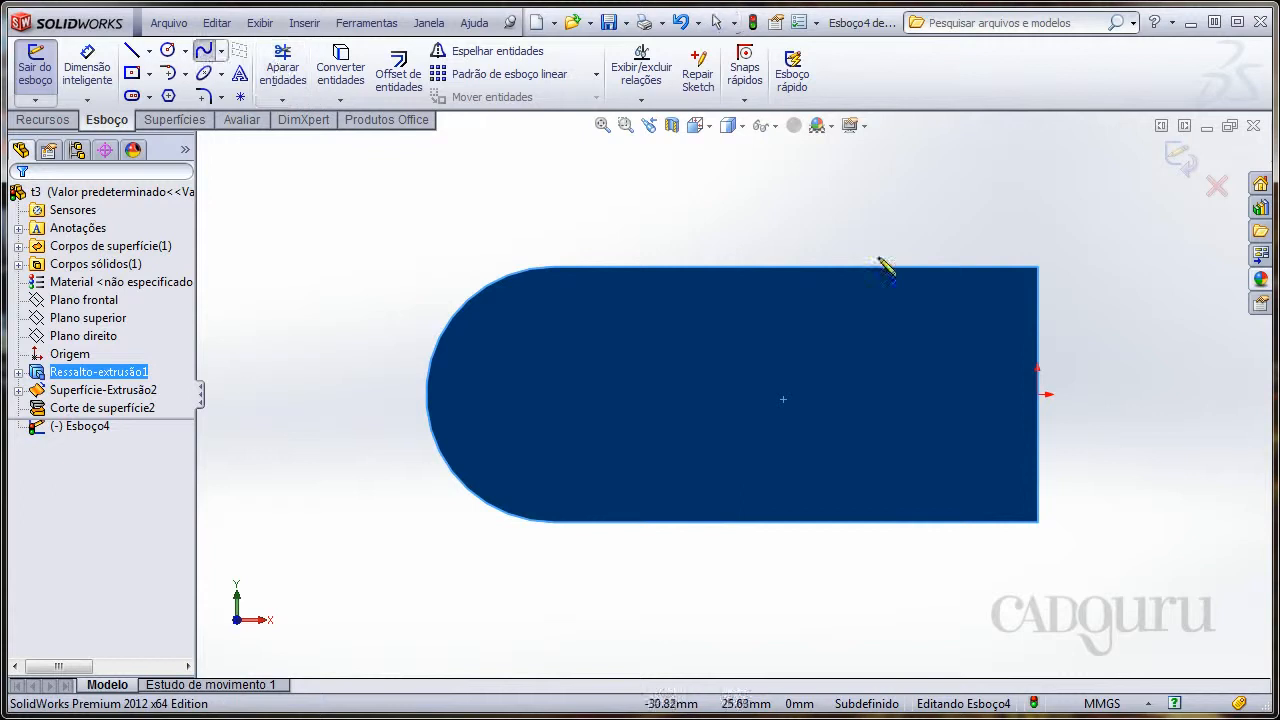
click(879, 214)
click(951, 318)
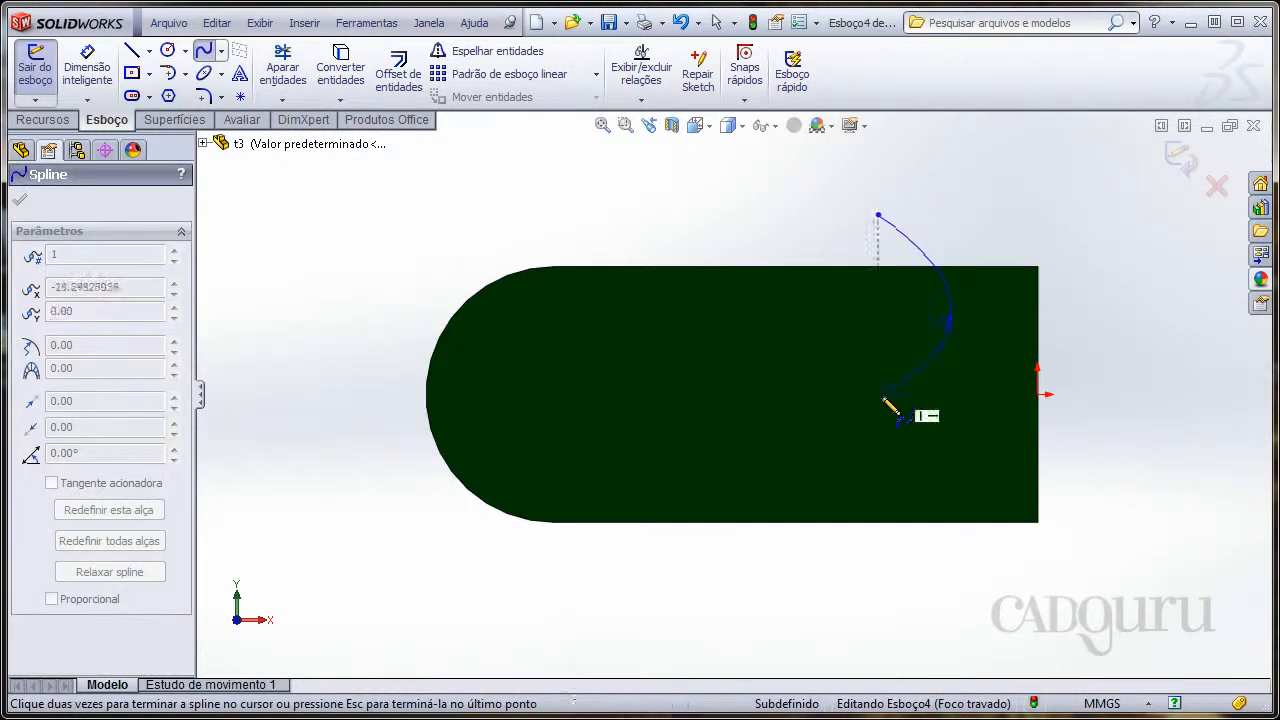
click(882, 394)
double_click(960, 567)
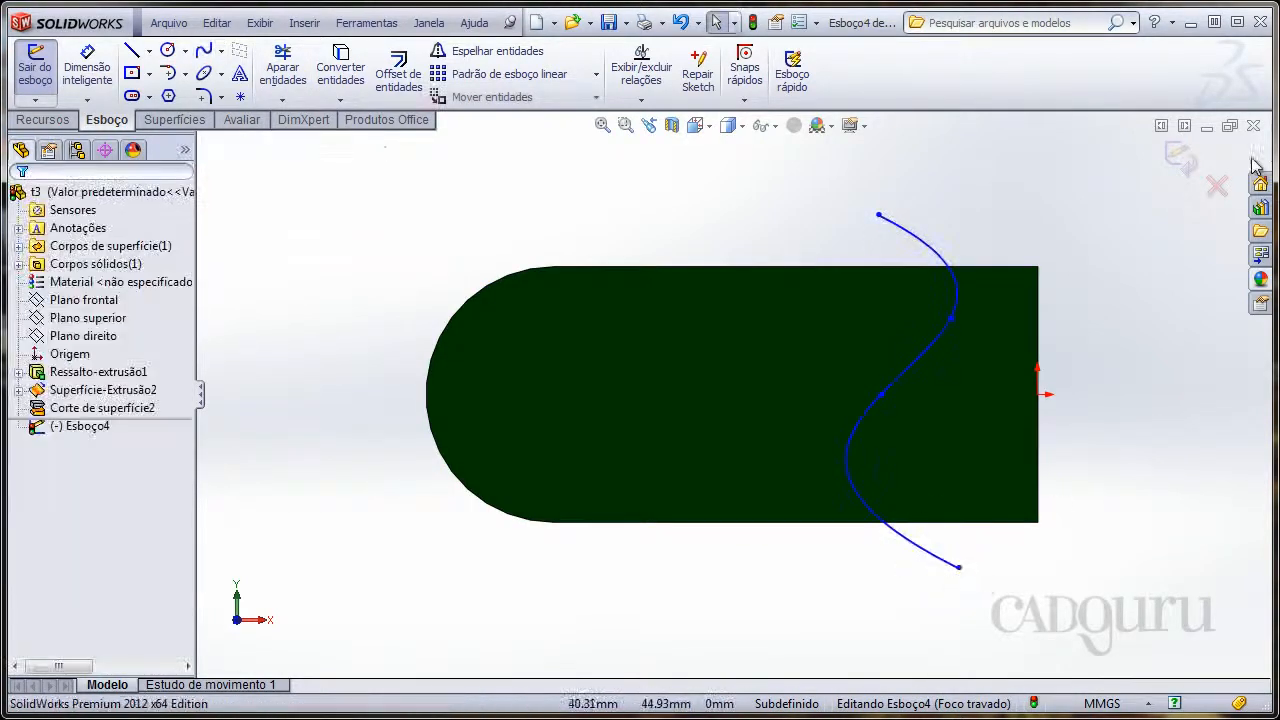
Extrude the spline as a surface in the reversed direction, through the green body and out beyond its far side.
click(176, 119)
click(42, 80)
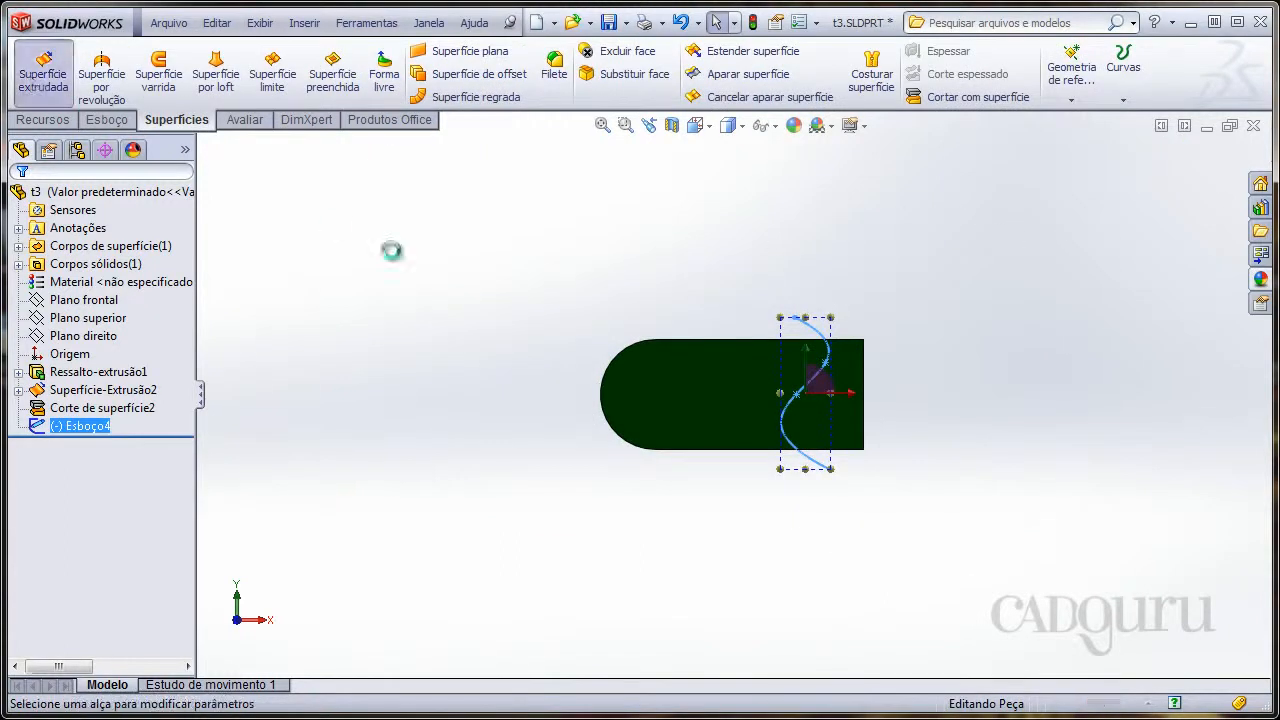
middle_drag(473, 247, 587, 261)
scroll(733, 394, up, 4)
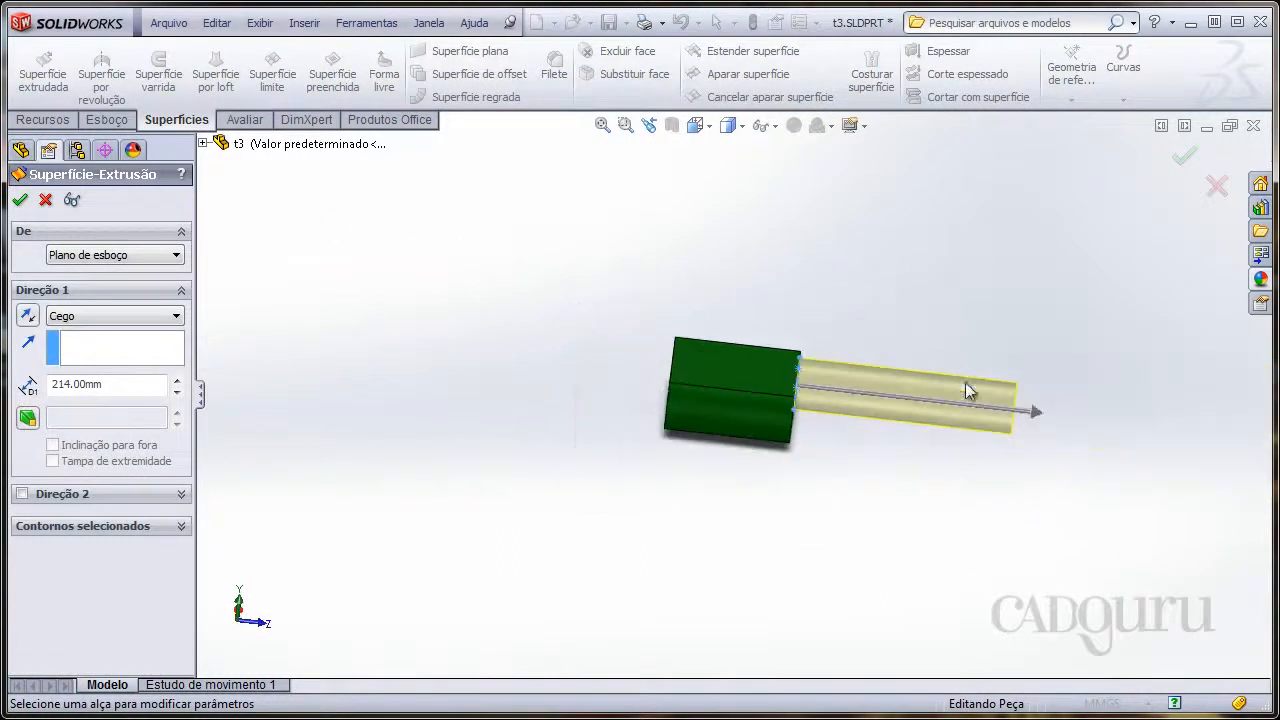
drag(1035, 415, 578, 383)
click(1184, 155)
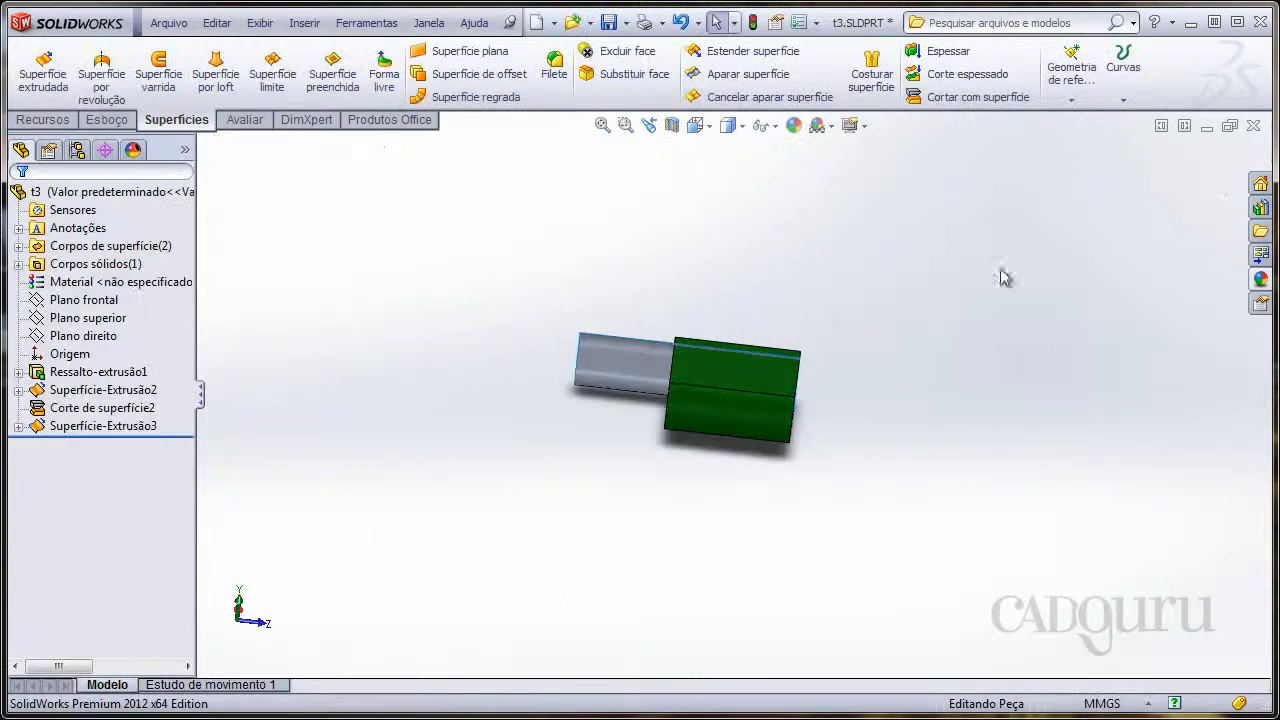
Cut away the body's rounded end with Cortar com superfície, using the wavy surface Superfície-Extrusão3 and the default cut direction.
scroll(549, 298, down, 3)
middle_drag(549, 298, 720, 380)
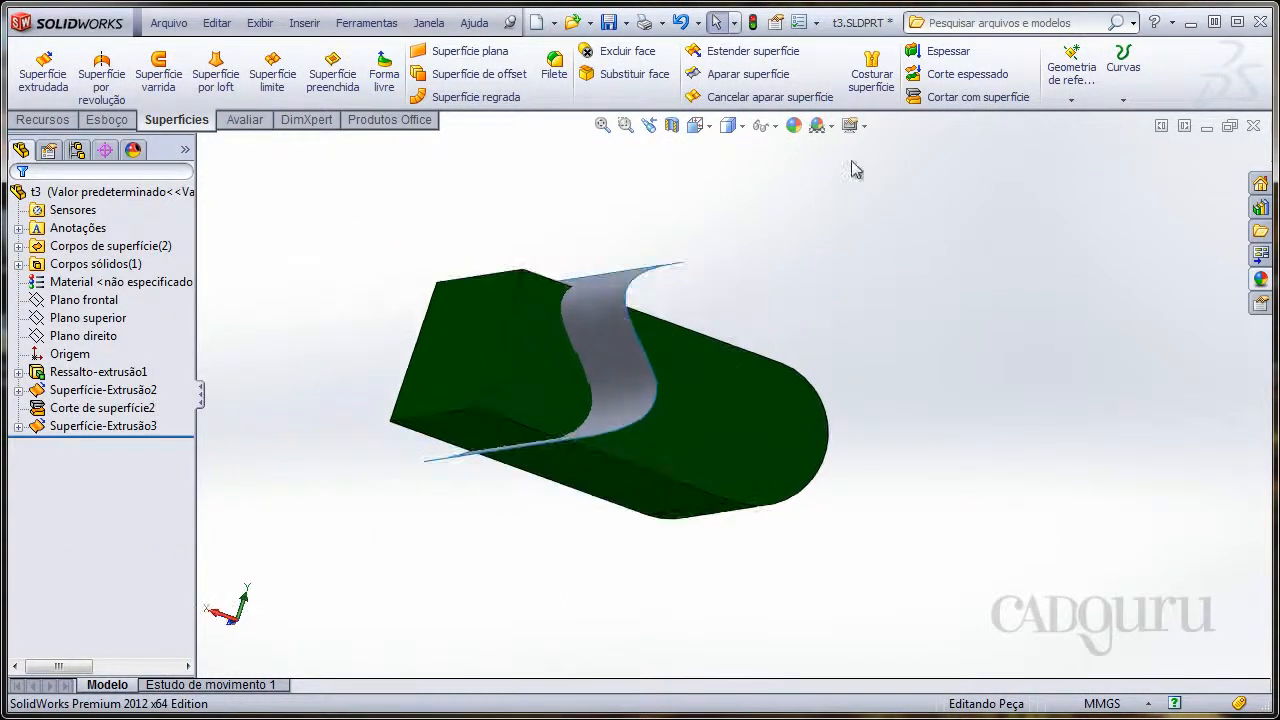
click(988, 106)
middle_drag(898, 186, 859, 243)
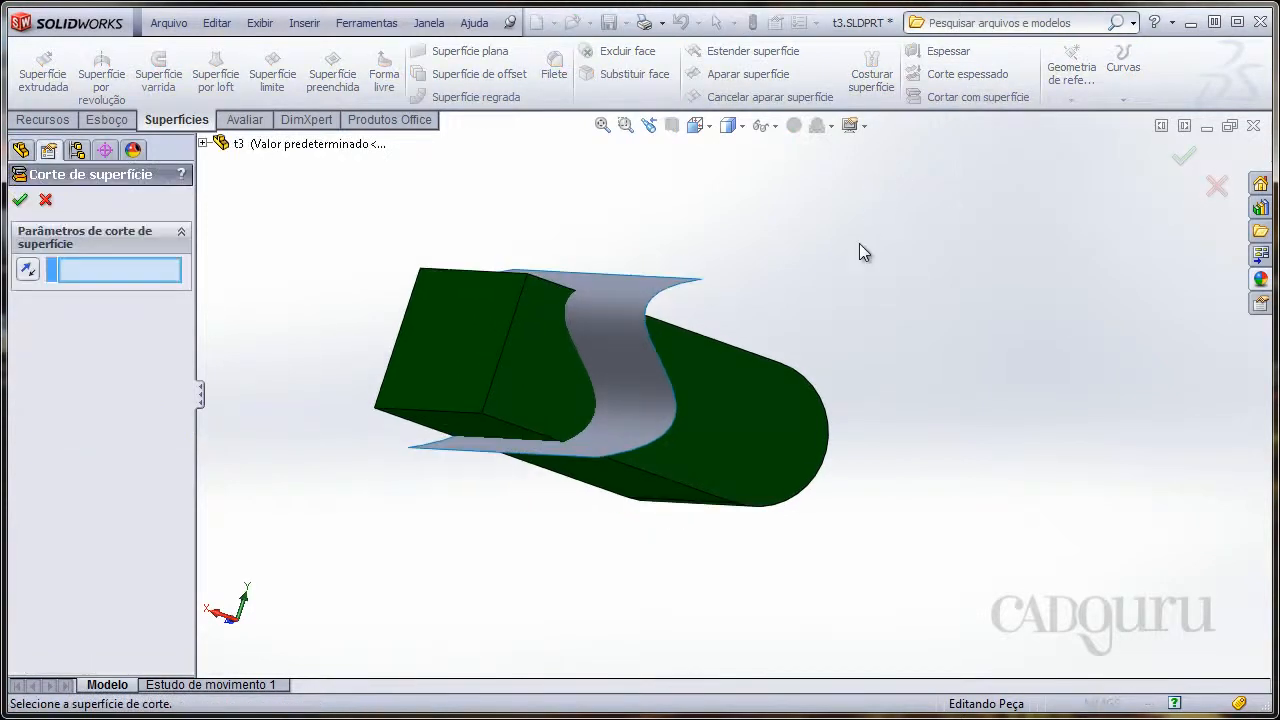
click(657, 314)
middle_drag(777, 325, 729, 260)
scroll(611, 340, down, 2)
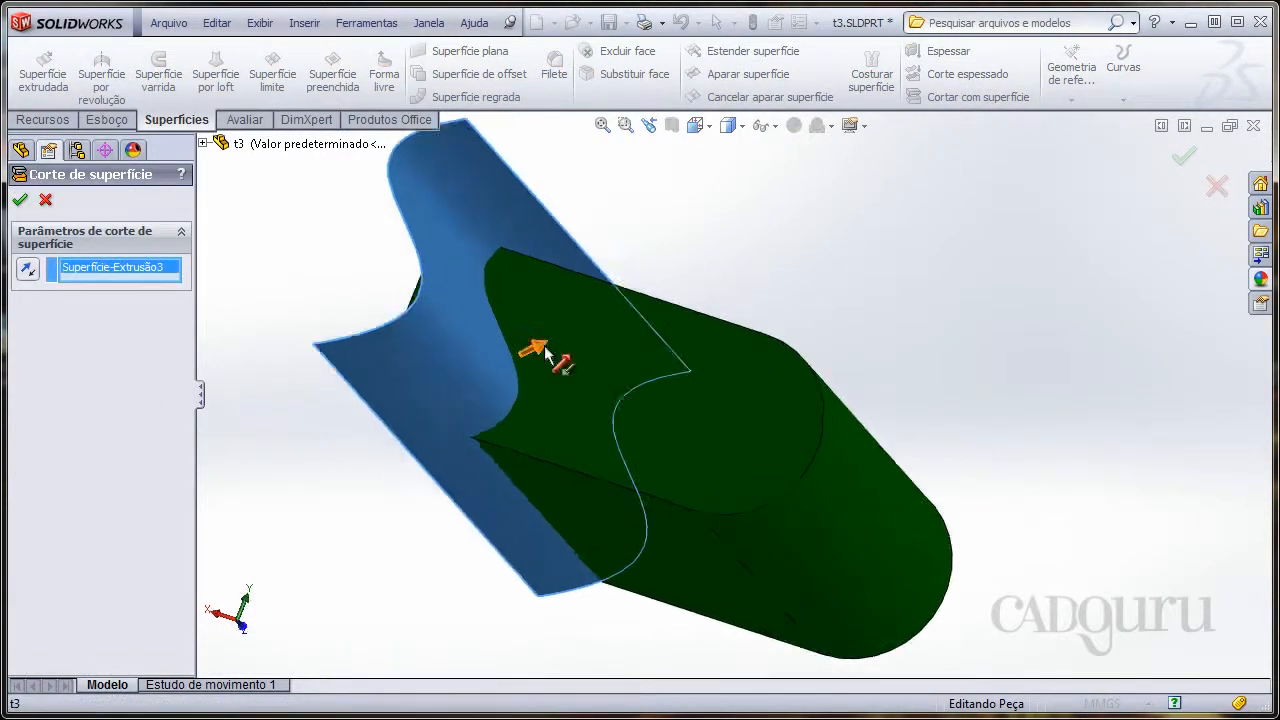
scroll(607, 285, up, 2)
click(1183, 155)
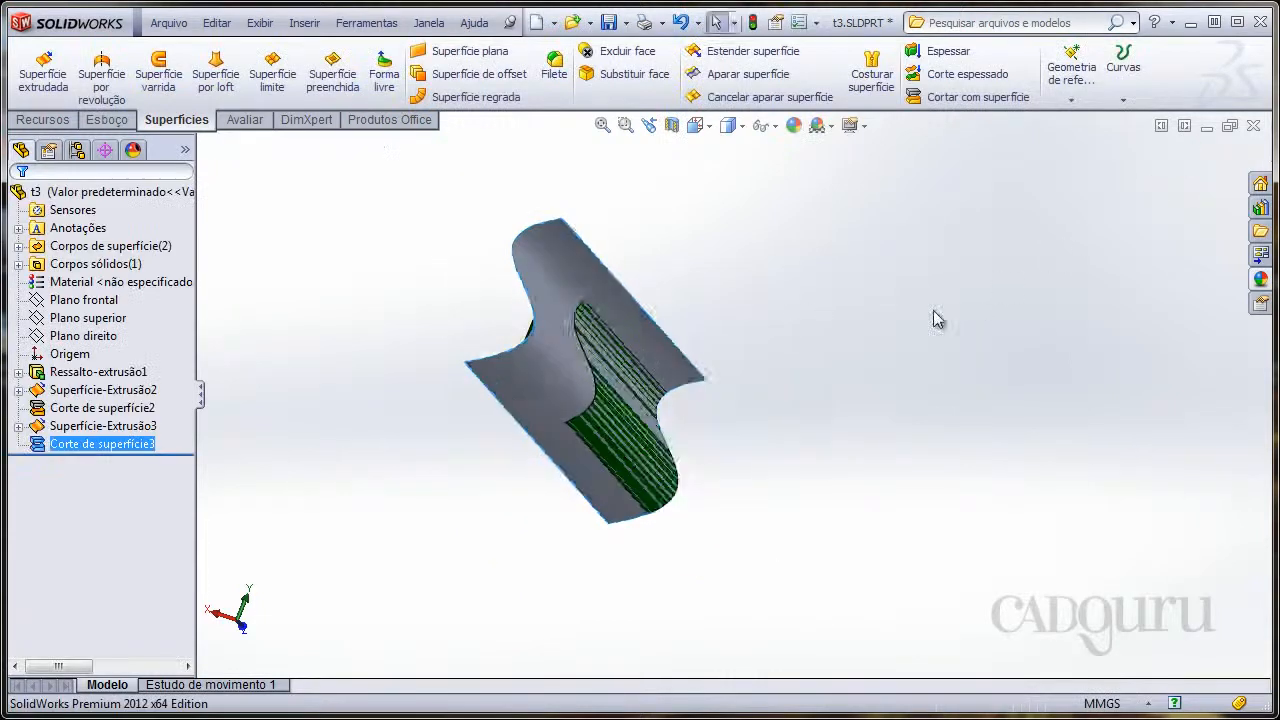
Hide the wavy cutting surface Superfície-Extrusão3 and show the cut body in isometric orientation.
click(580, 273)
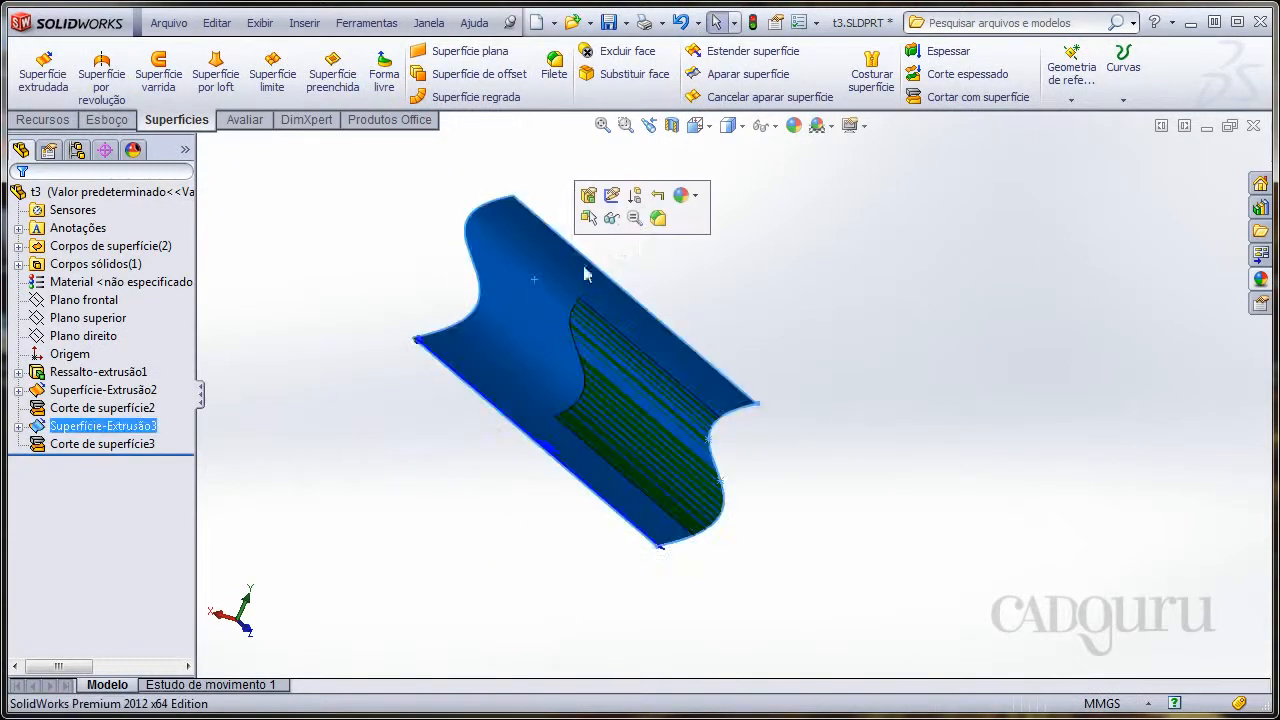
click(611, 218)
middle_drag(866, 343, 651, 491)
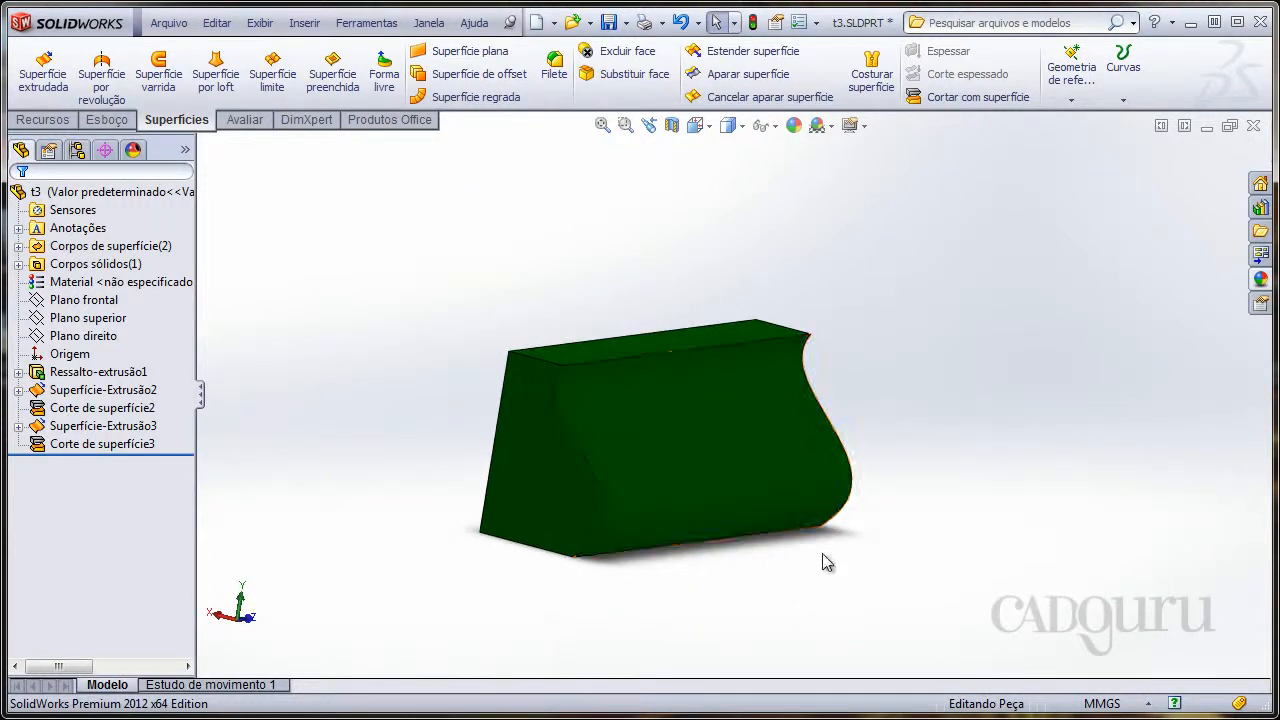
key(ctrl+7)
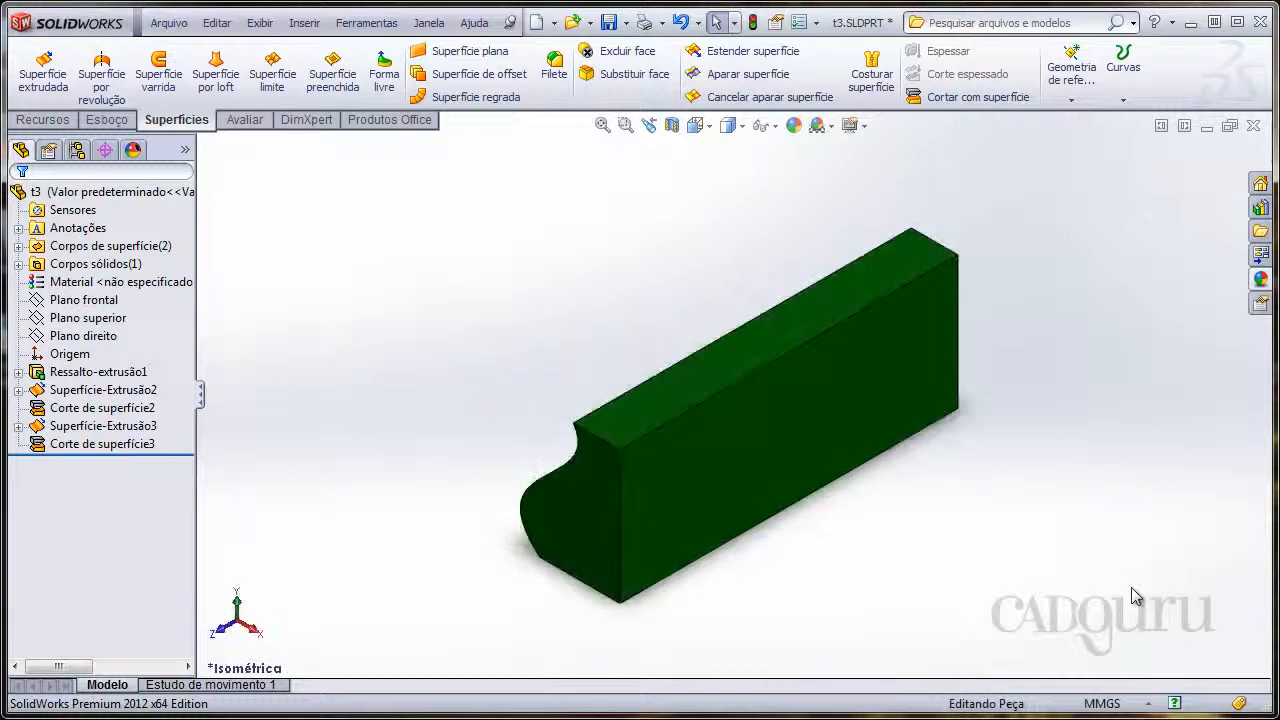